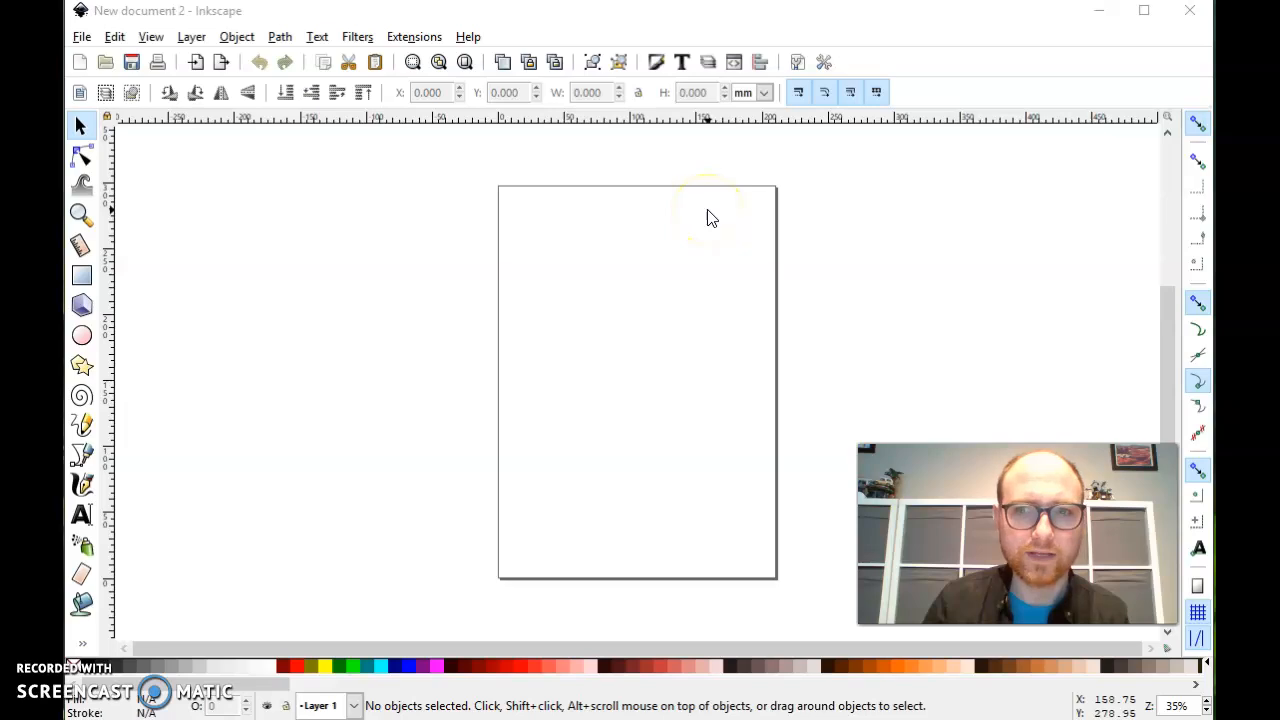
- Draw a thin vertical rectangle in the page's upper-left area and a circle about 78 mm in diameter below it
click(647, 229)
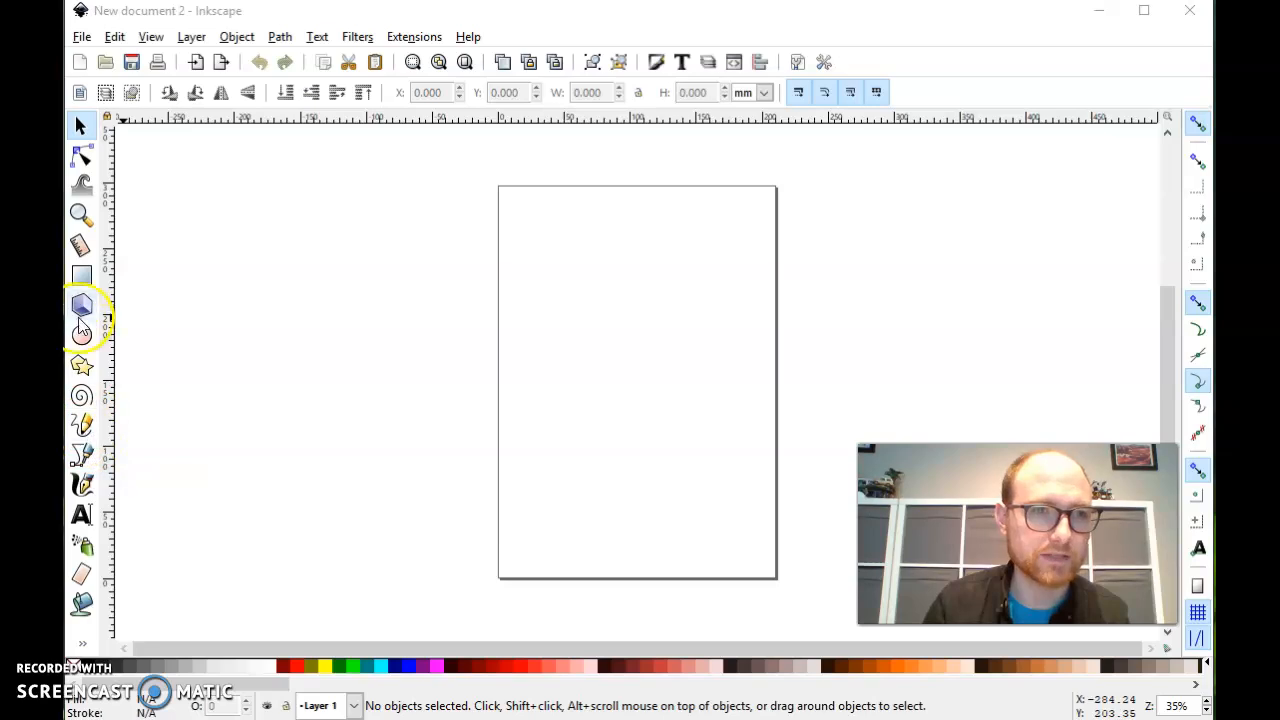
click(82, 275)
drag(530, 248, 654, 428)
click(82, 335)
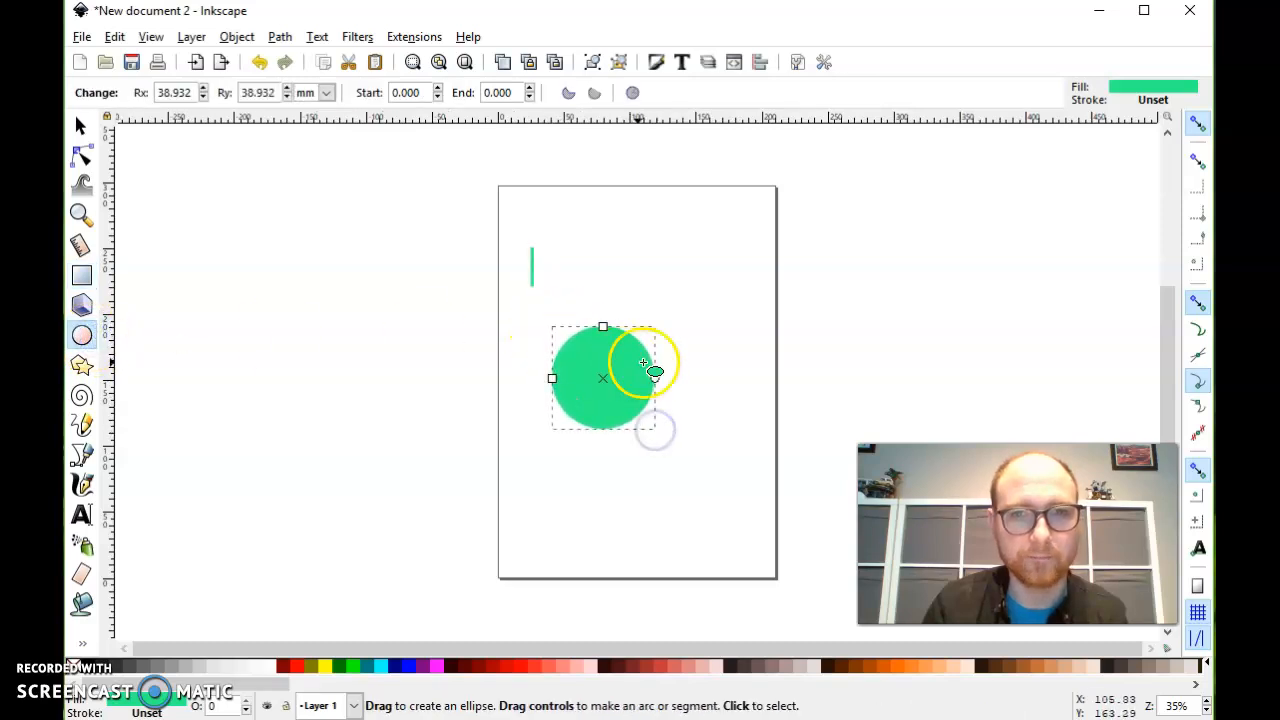
click(81, 124)
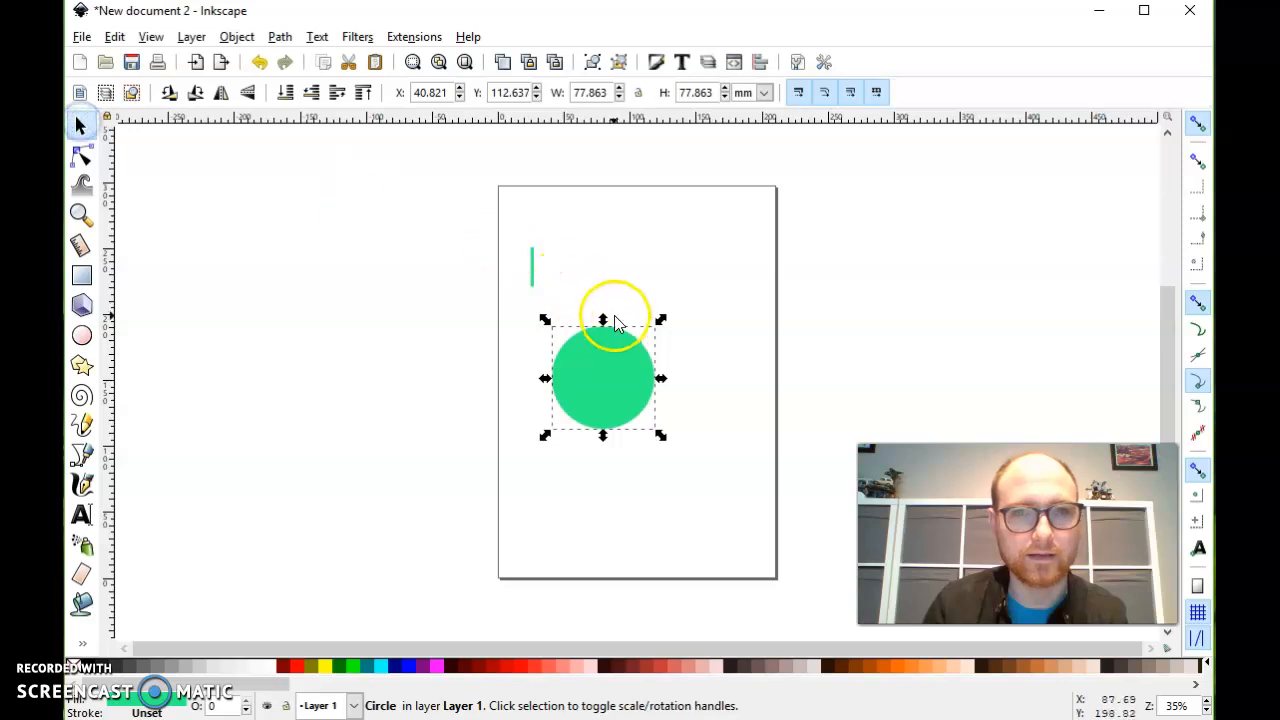
- Examine the green circle's upper-right edge at very high magnification, up to 25600%, and return to the whole circle
ctrl+scroll(660, 368, up, 3)
ctrl+scroll(645, 357, up, 4)
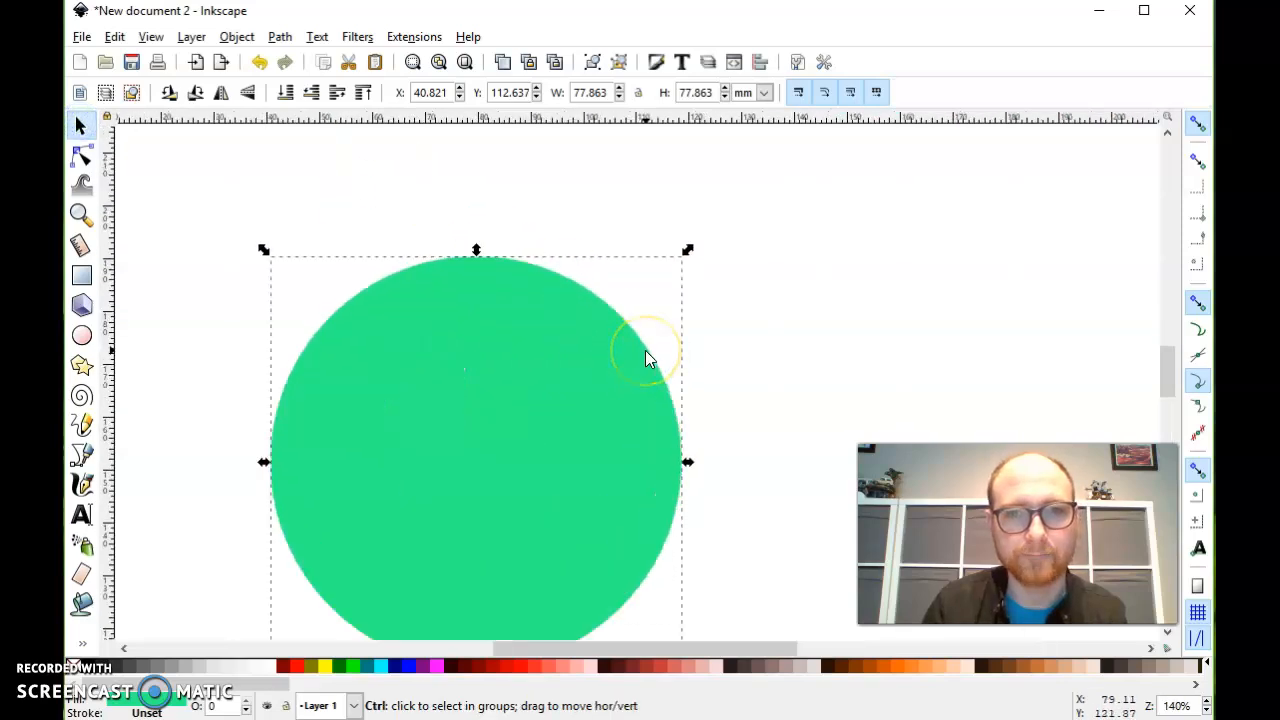
ctrl+scroll(629, 305, up, 2)
ctrl+scroll(627, 296, up, 10)
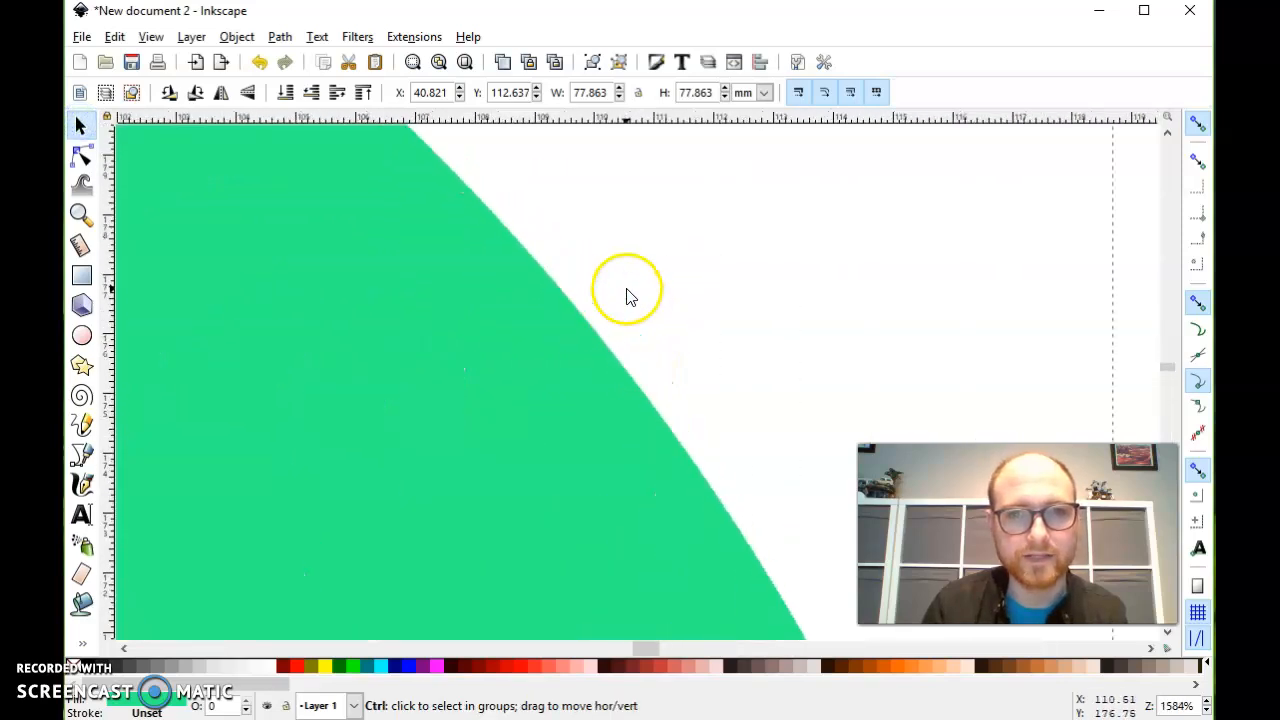
ctrl+scroll(593, 314, up, 1)
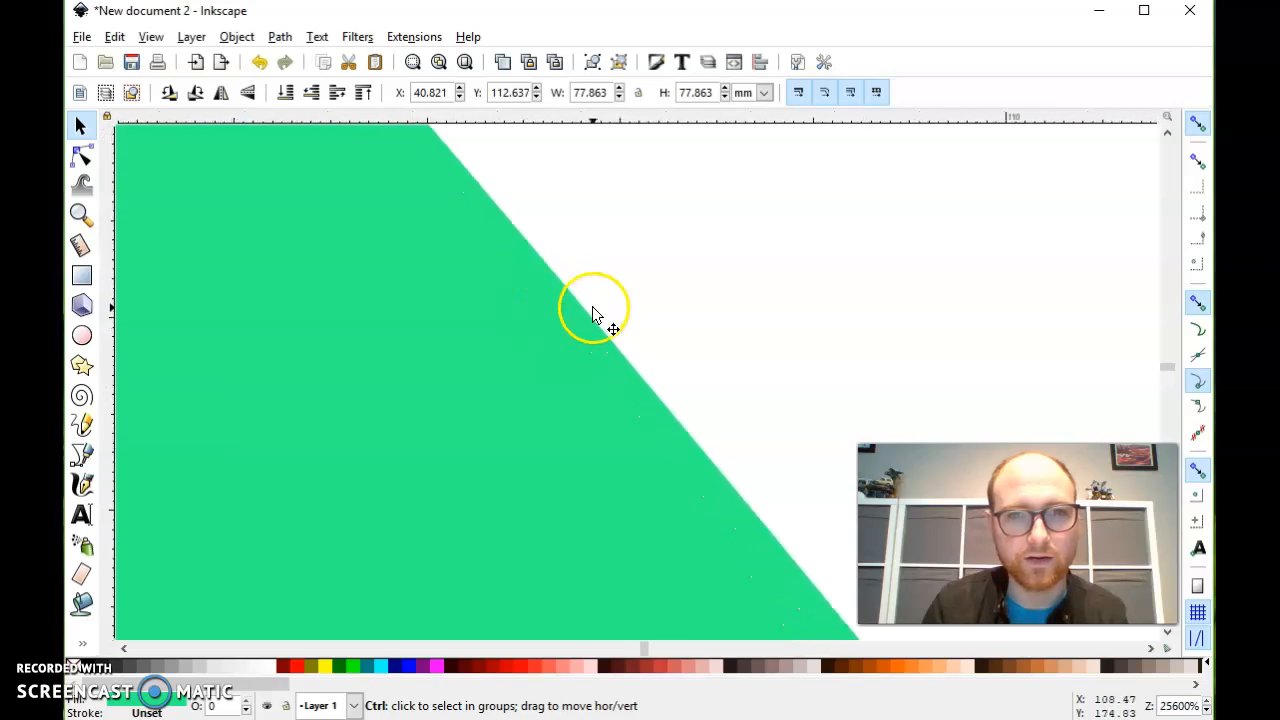
ctrl+scroll(593, 314, down, 8)
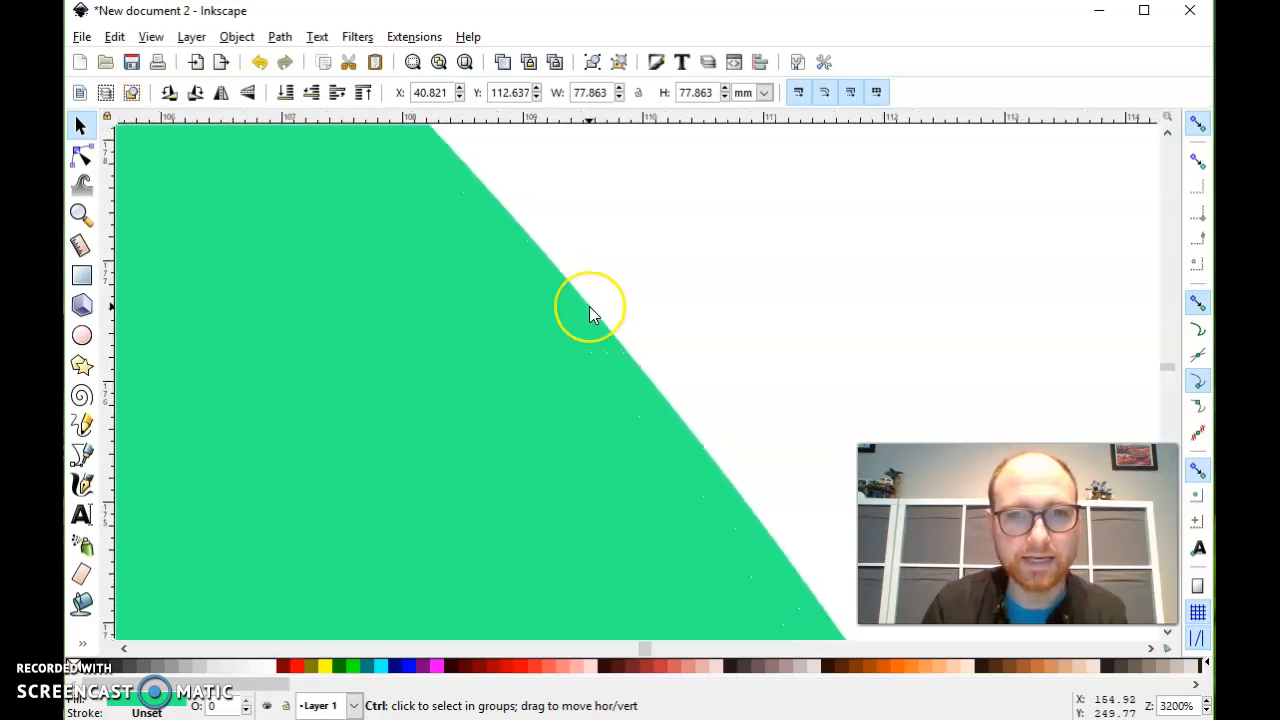
ctrl+scroll(590, 314, down, 8)
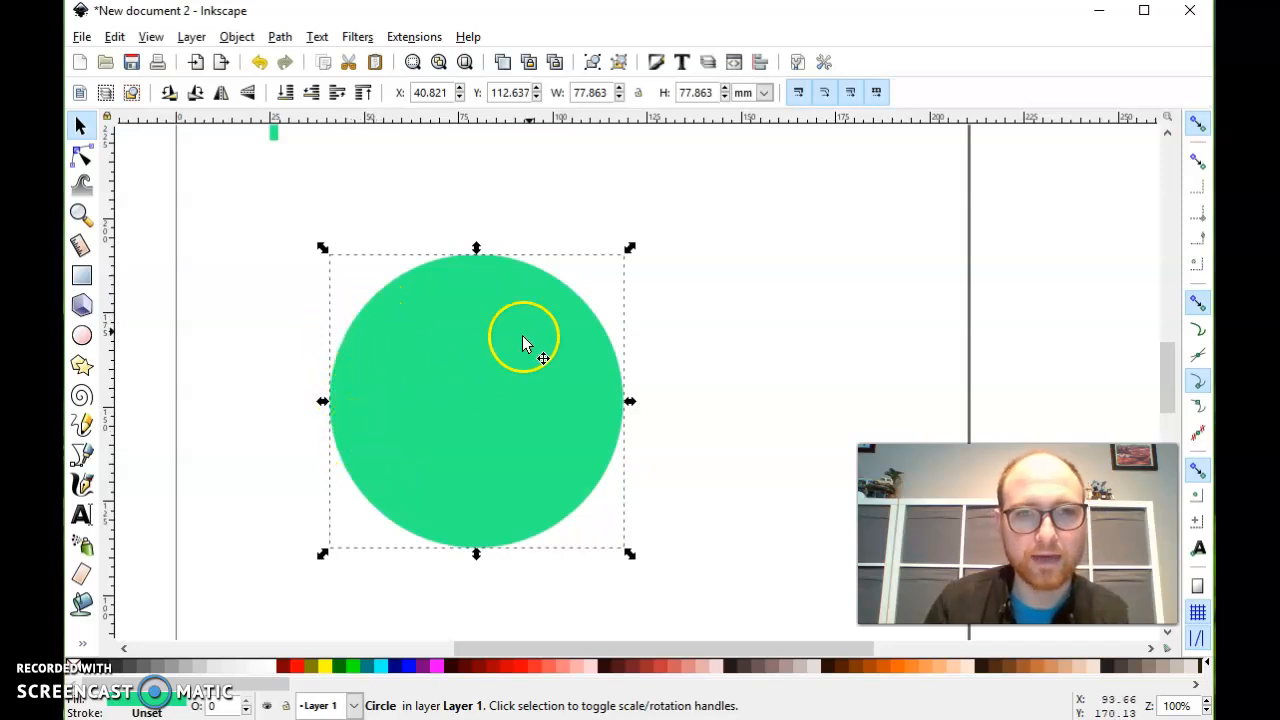
ctrl+scroll(589, 308, up, 1)
ctrl+scroll(589, 308, up, 8)
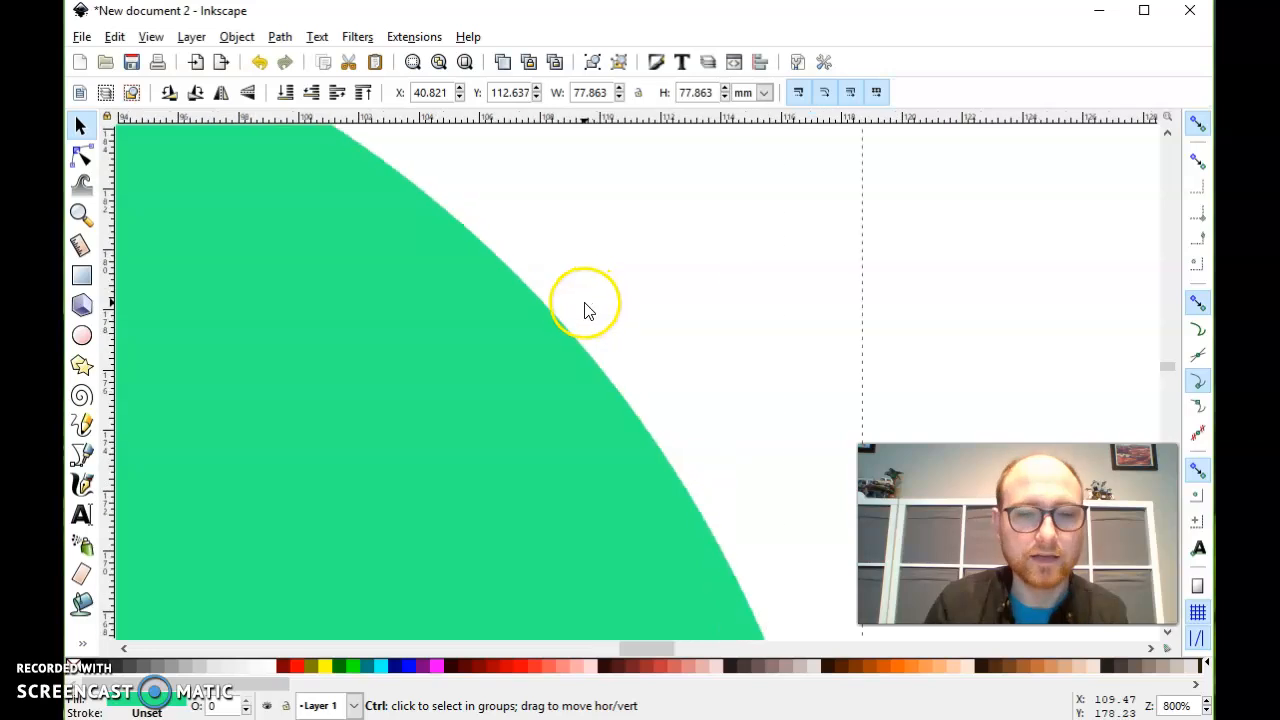
ctrl+scroll(569, 330, up, 2)
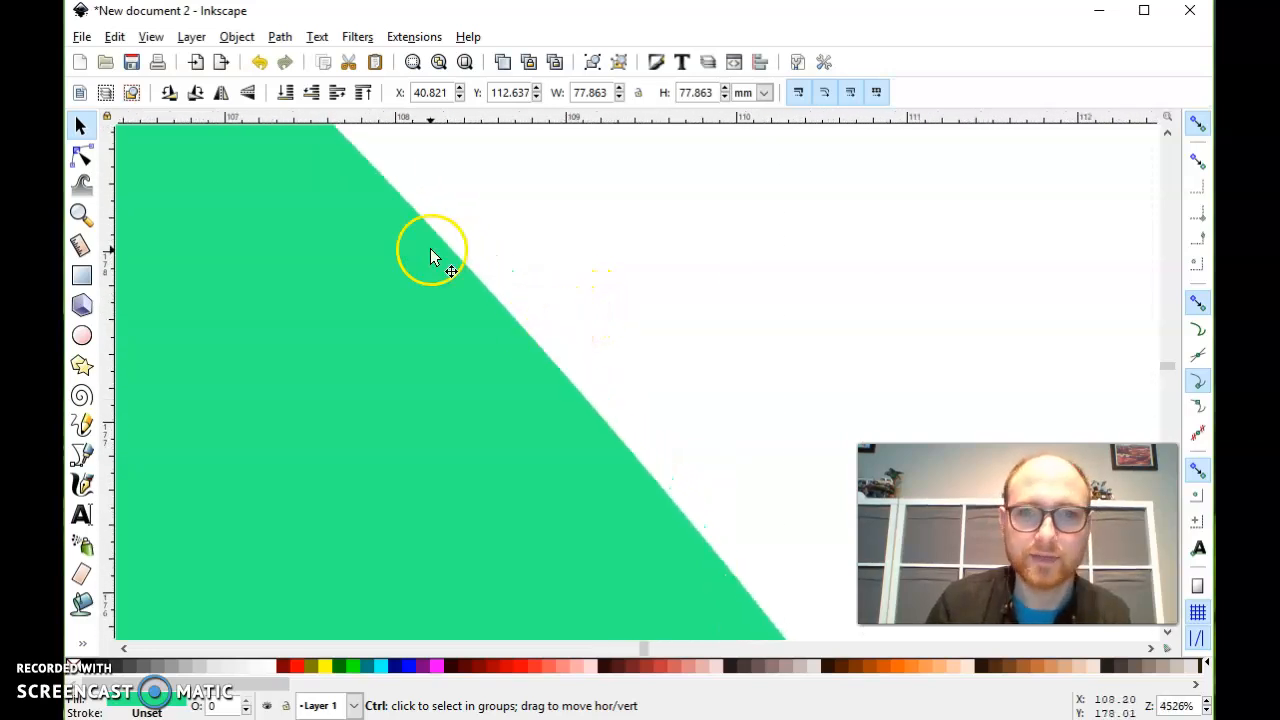
ctrl+scroll(476, 338, up, 5)
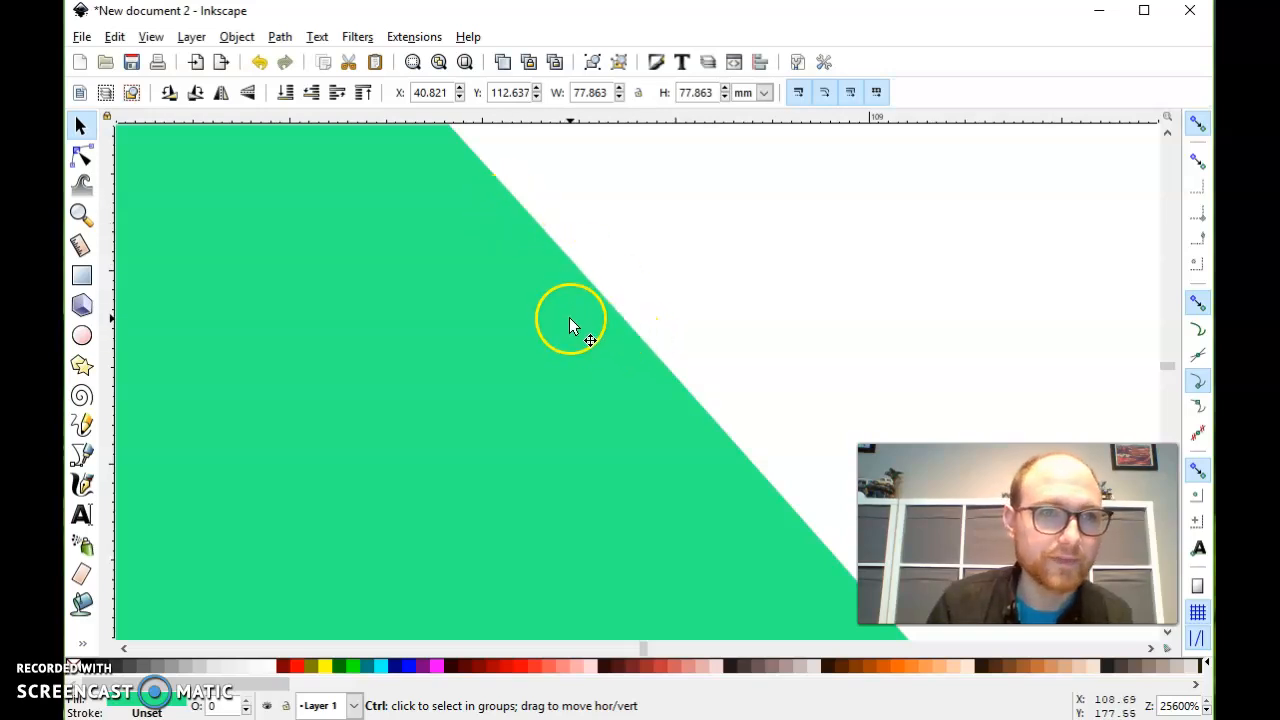
ctrl+scroll(571, 322, down, 11)
ctrl+scroll(569, 316, down, 4)
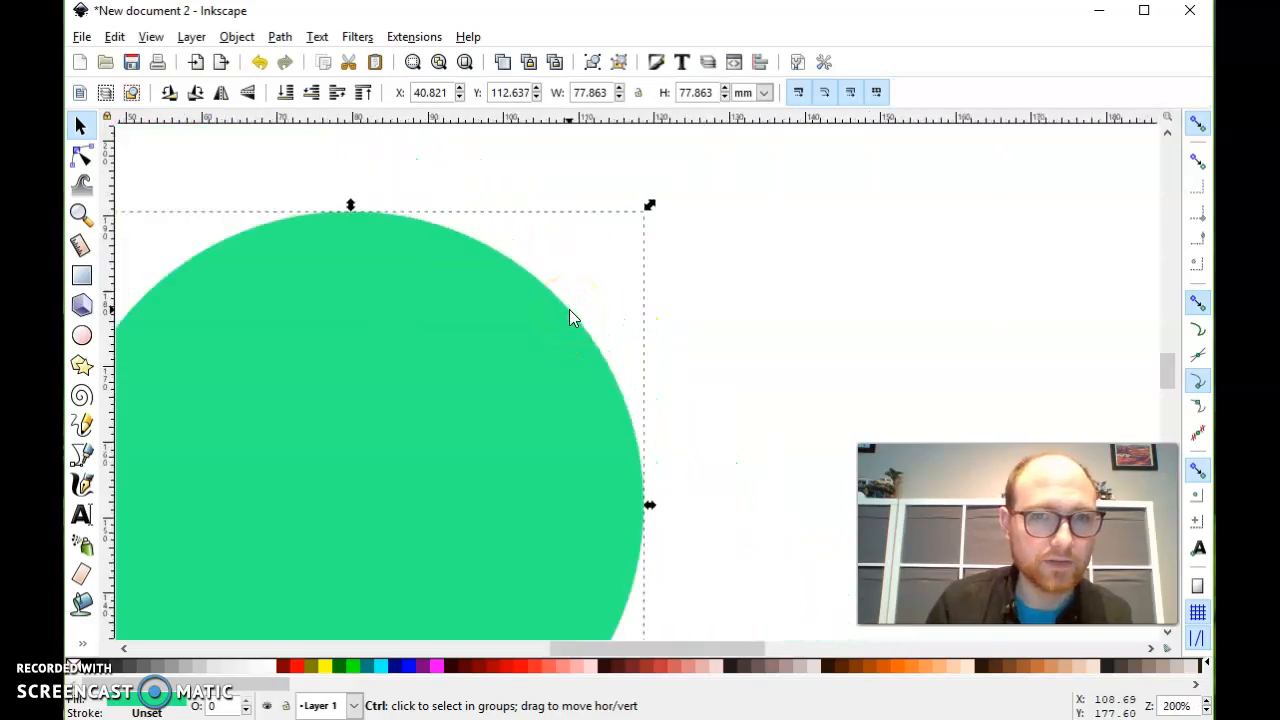
ctrl+scroll(566, 318, down, 1)
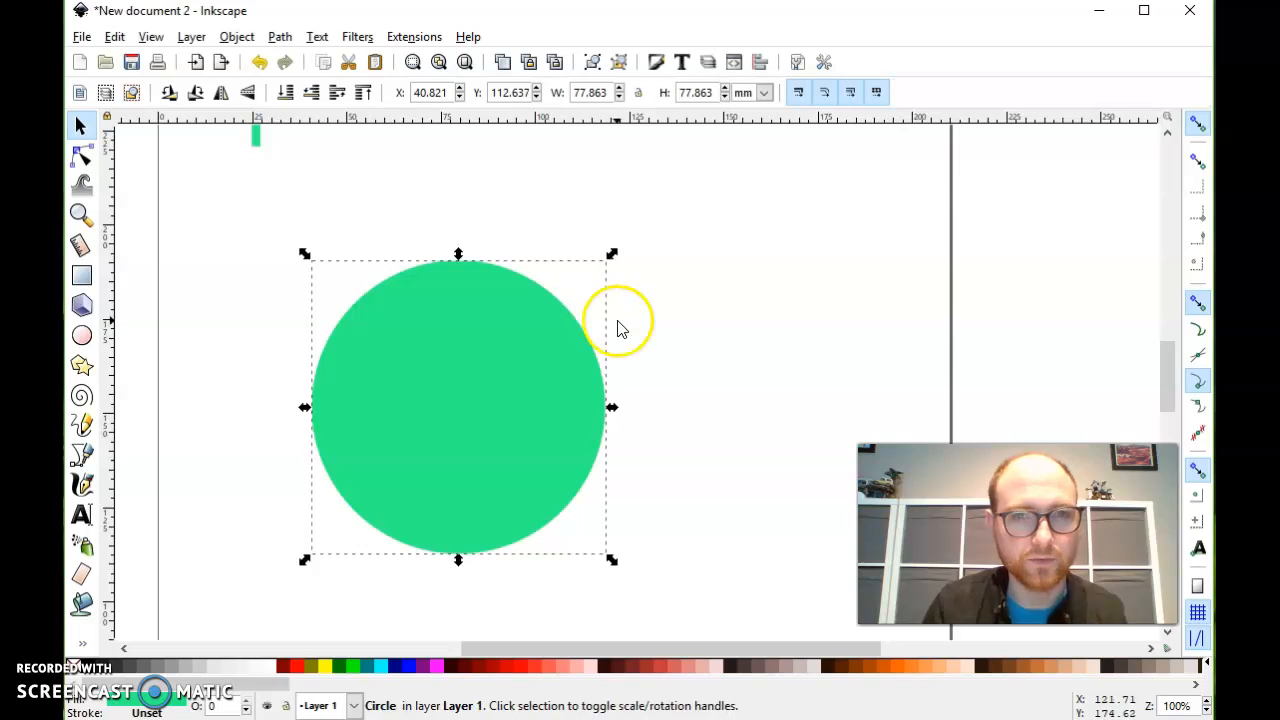
- Recentre the circle in view, inspect its upper-left edge at 200%, and return to an overview of the whole page
drag(1167, 348, 1164, 366)
drag(538, 644, 489, 650)
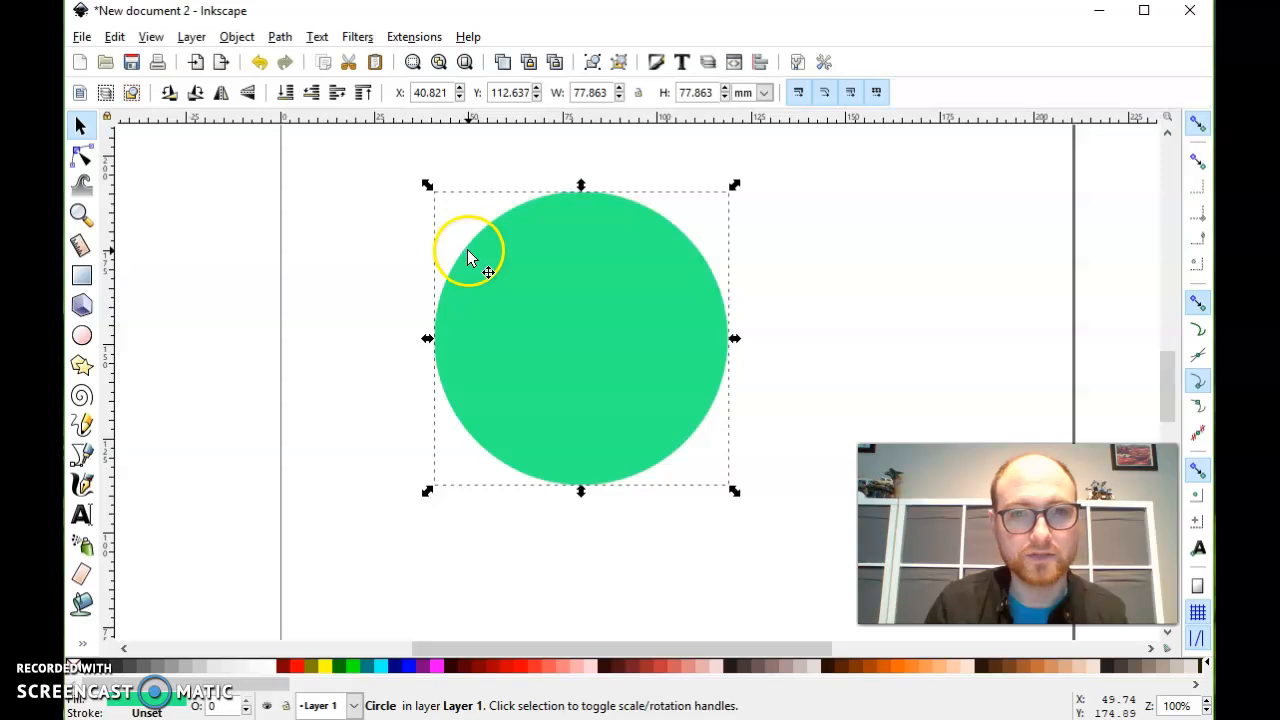
key(ctrl)
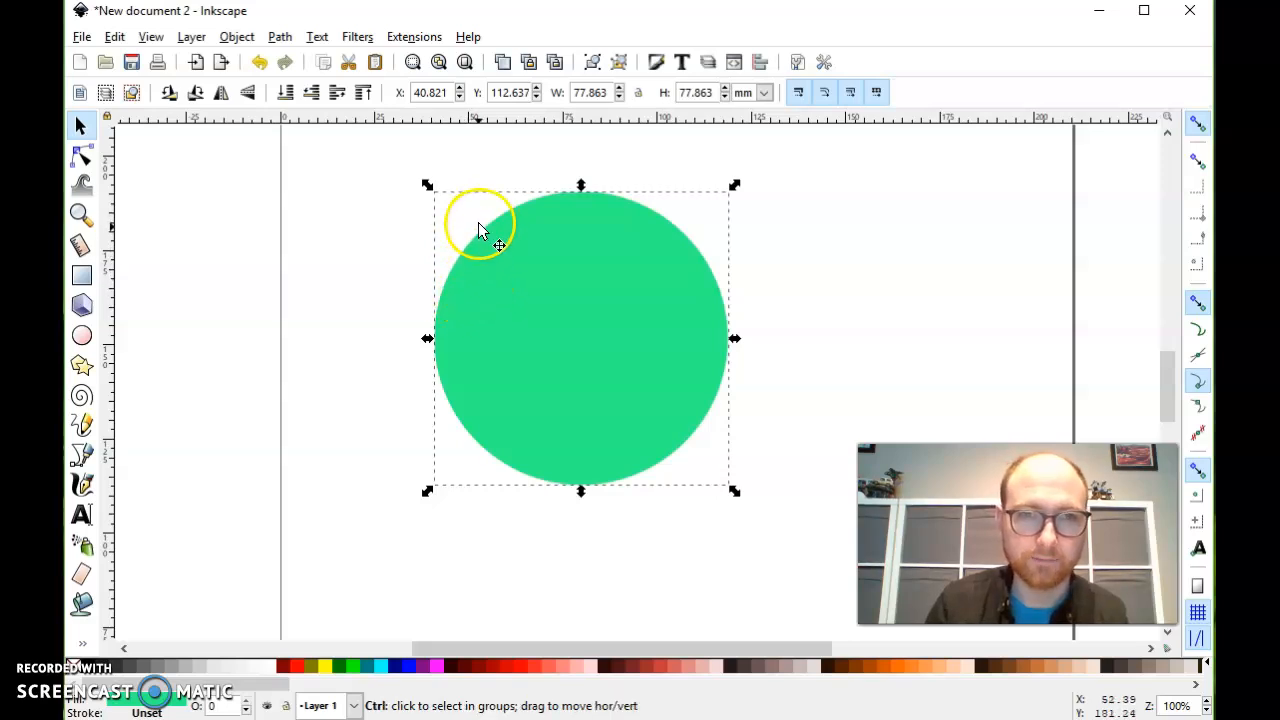
ctrl+scroll(478, 237, up, 2)
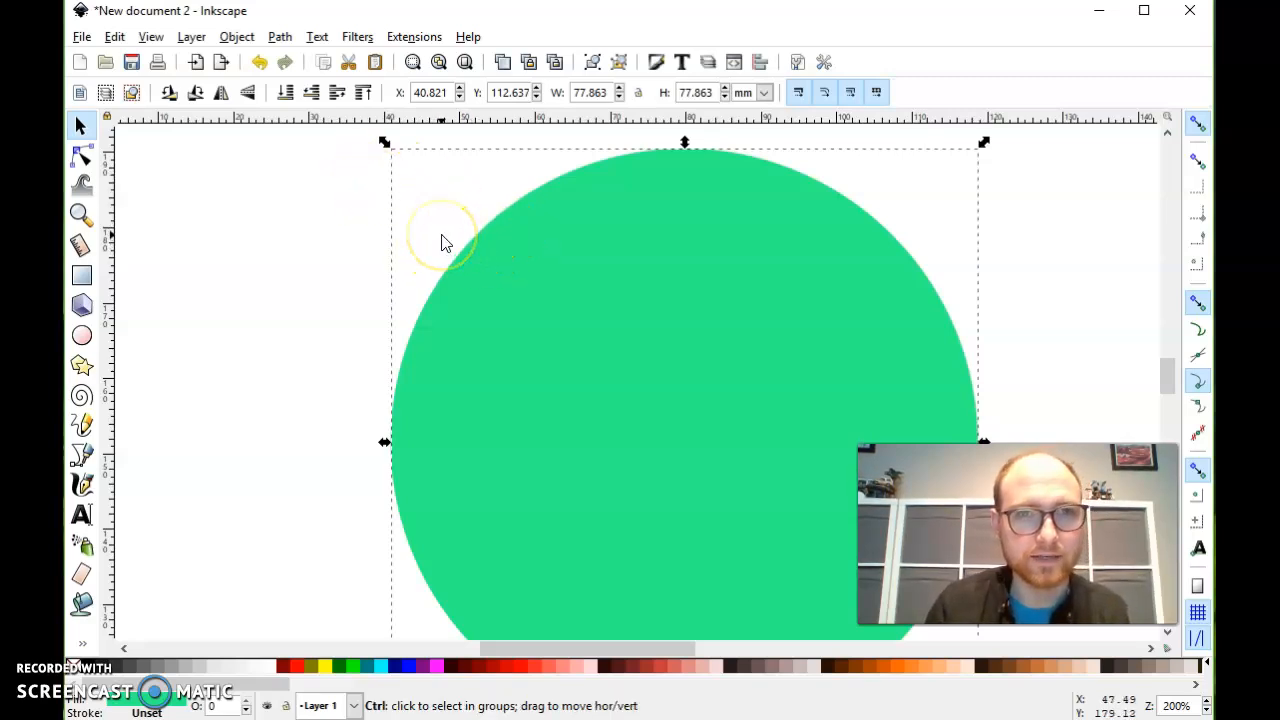
ctrl+scroll(443, 242, down, 5)
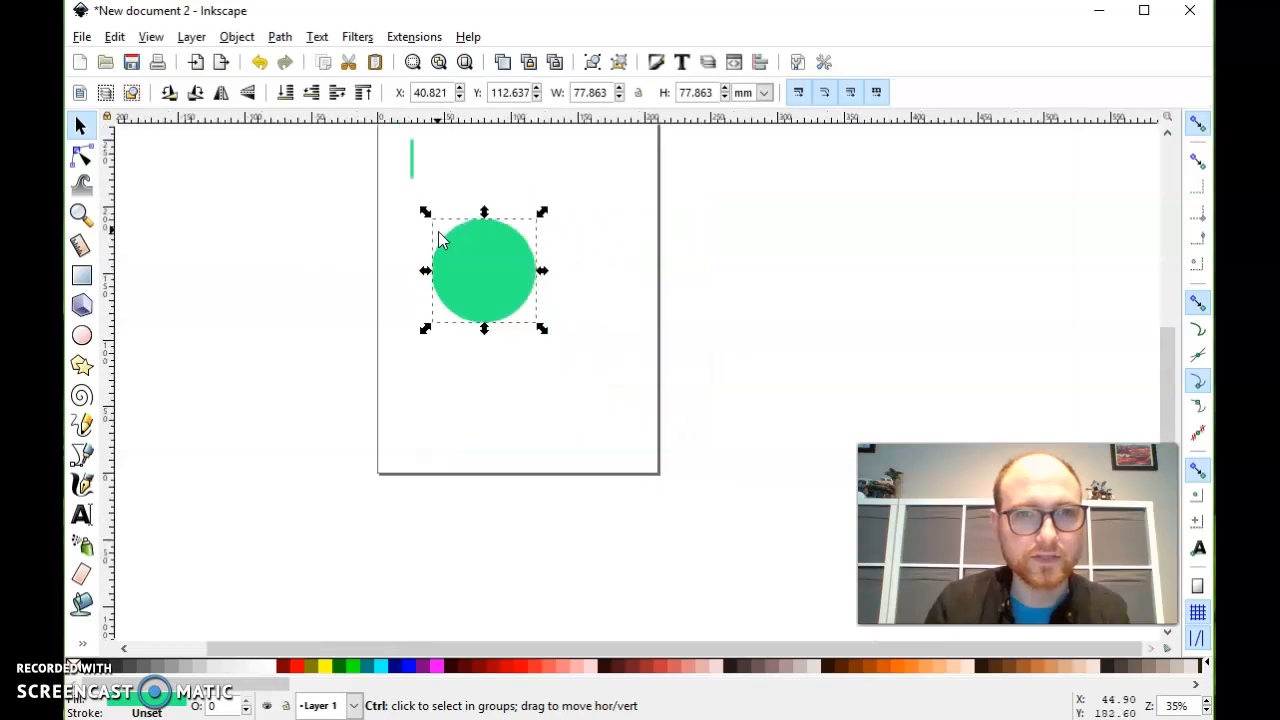
scroll(500, 238, up, 2)
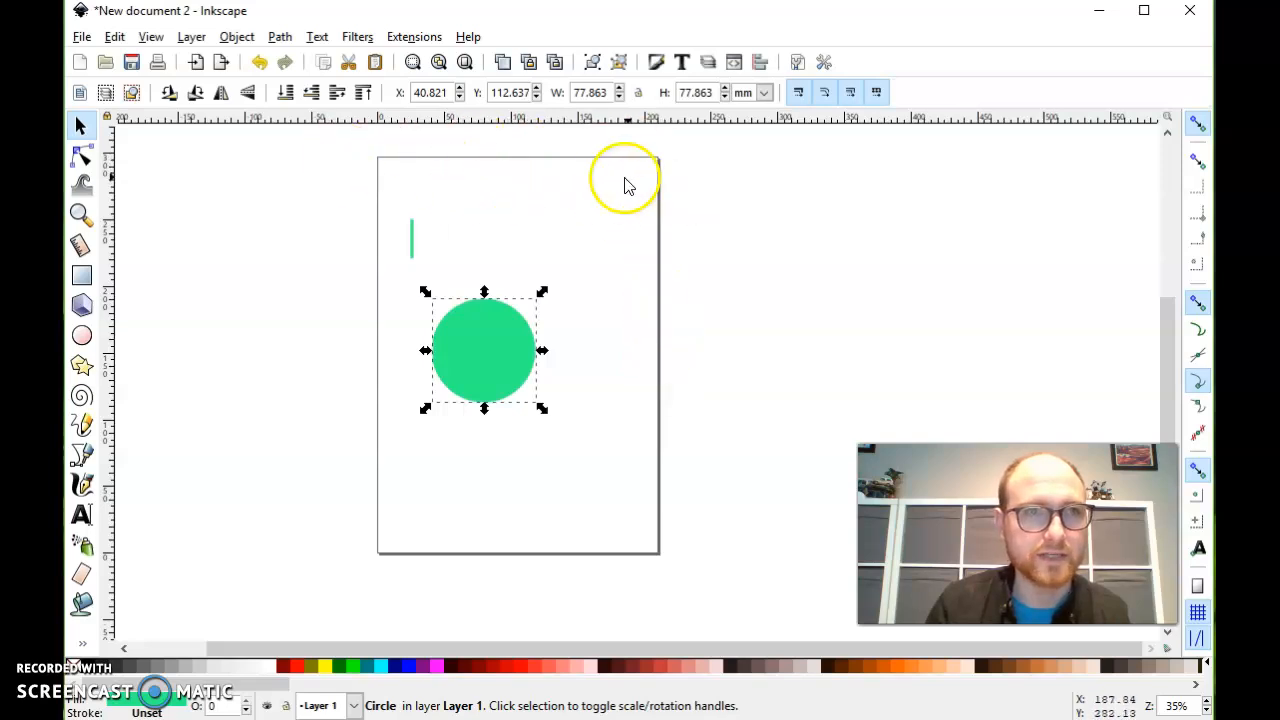
- Set the document's custom page size to 6 in wide by 6 in high in Document Properties and close the dialog
click(81, 38)
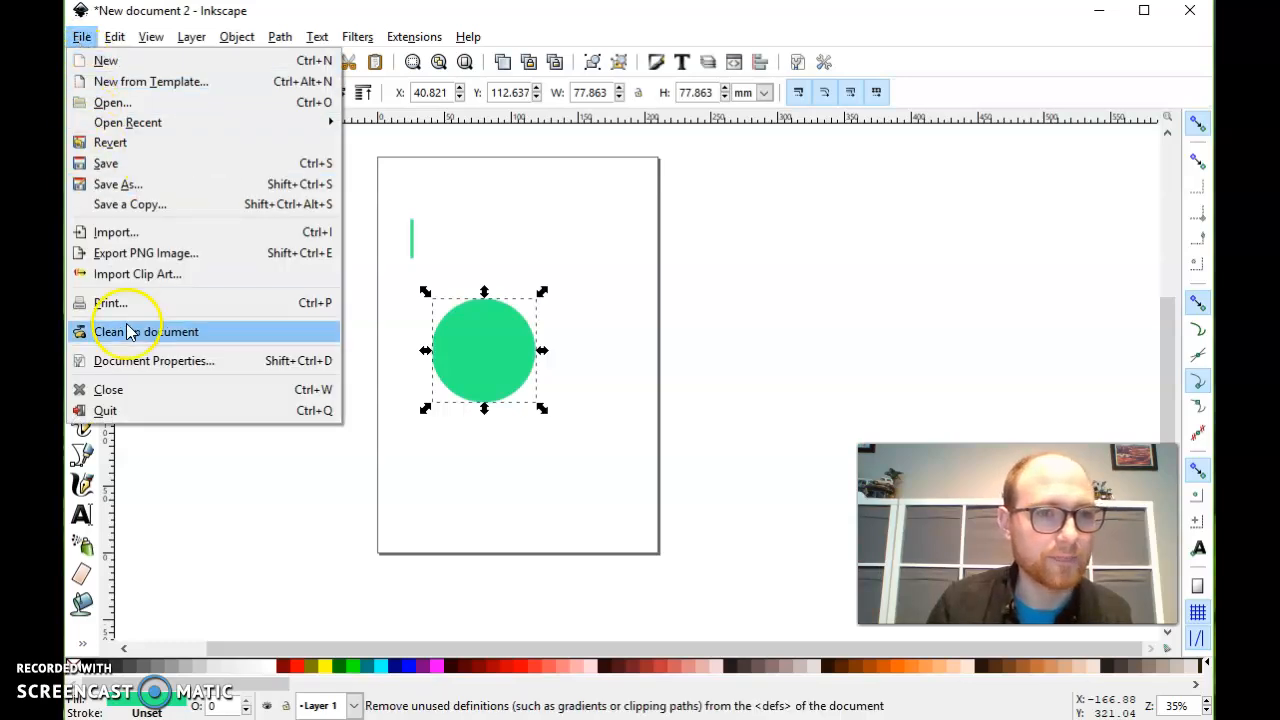
click(135, 365)
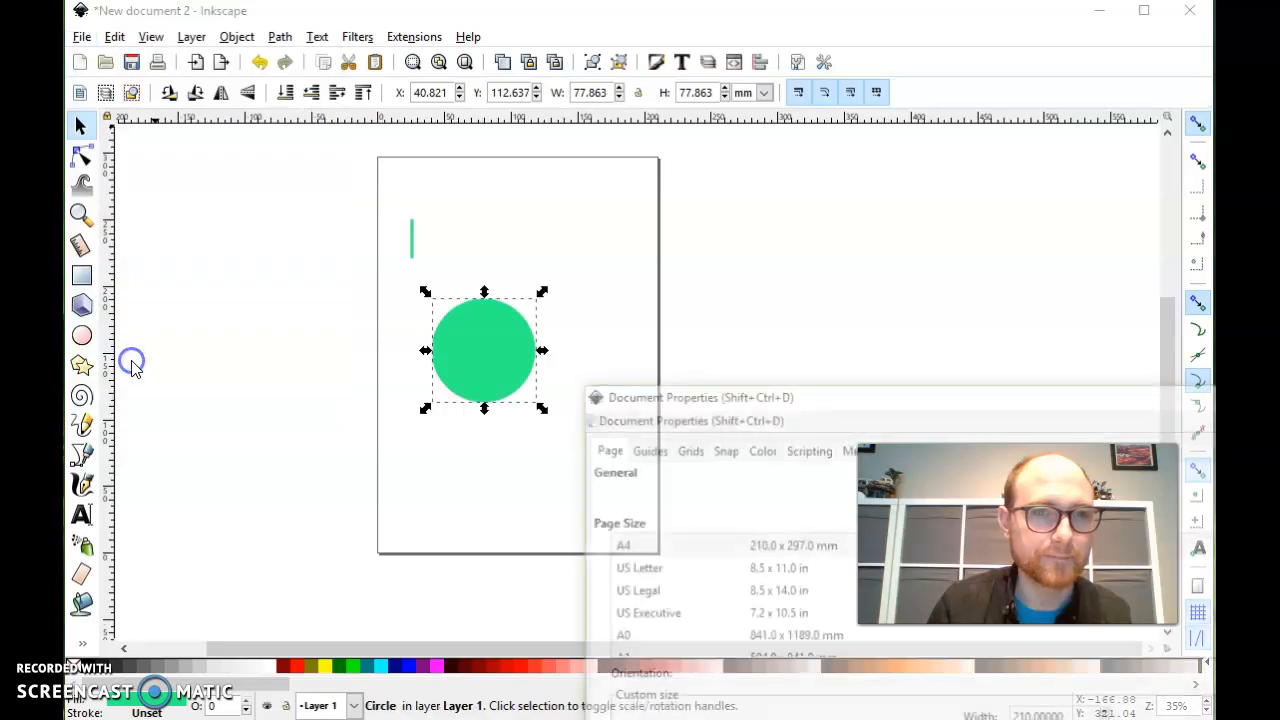
drag(914, 401, 451, 53)
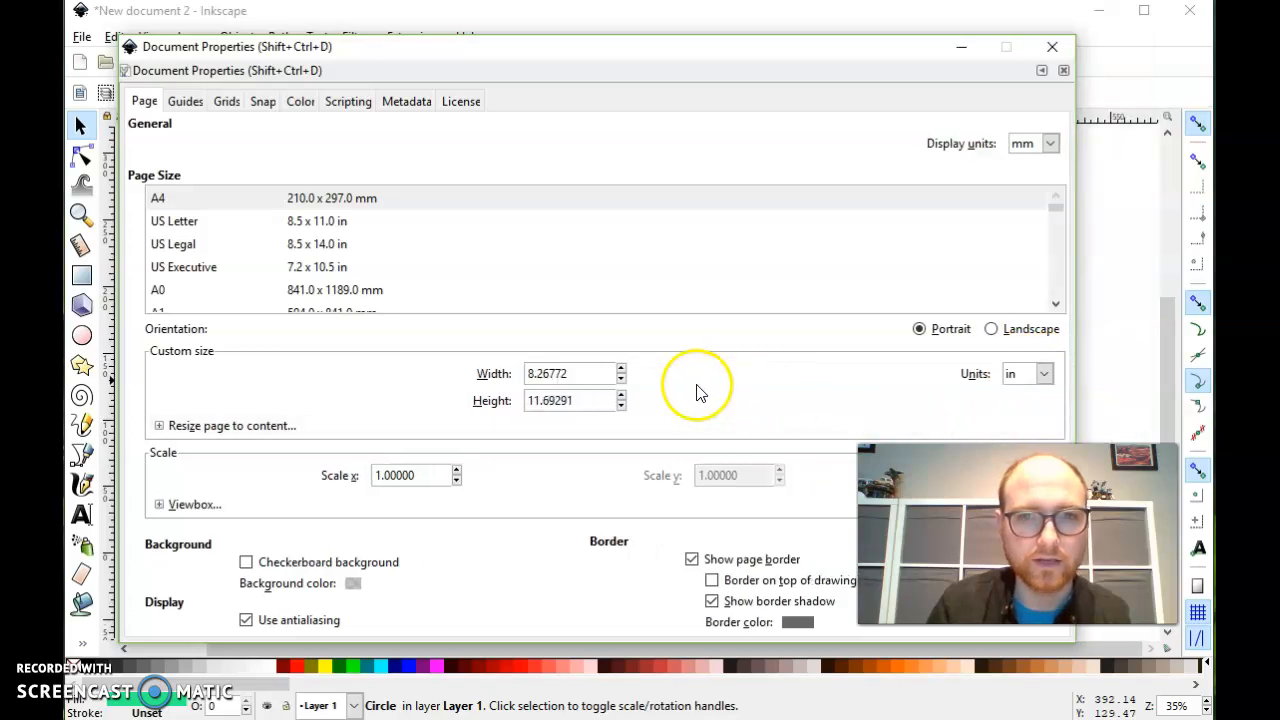
drag(586, 371, 500, 377)
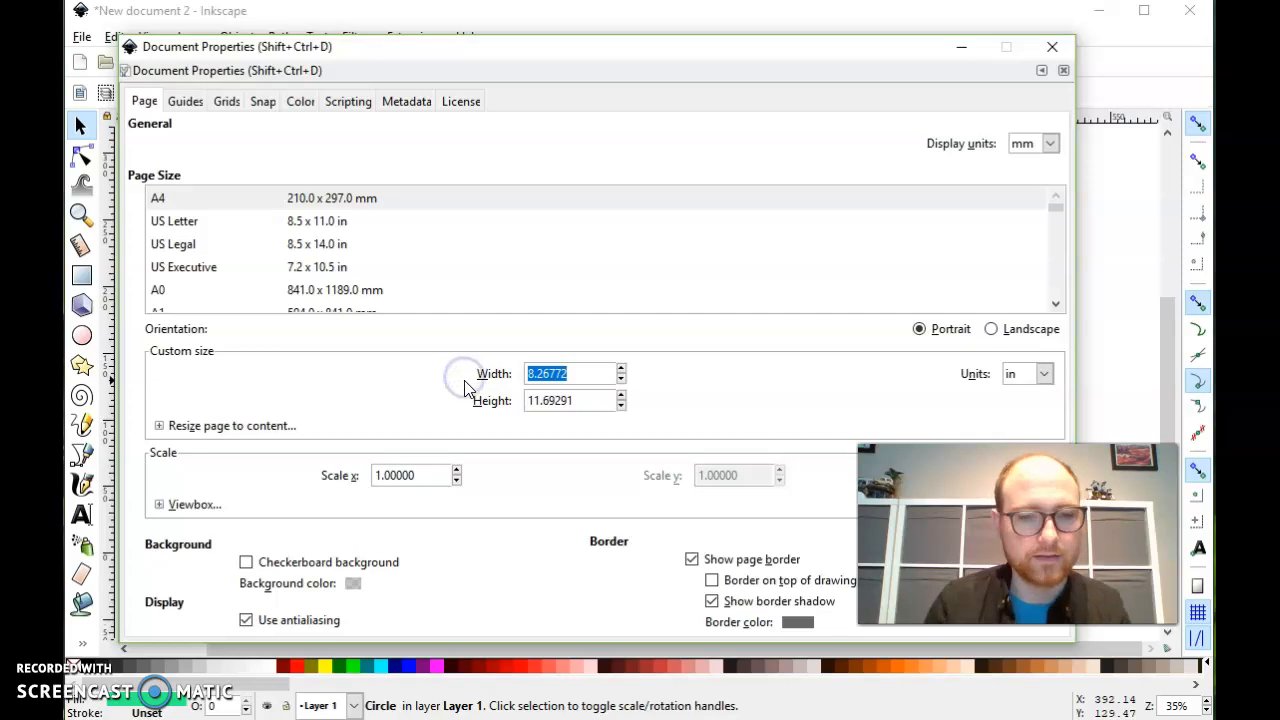
text(6)
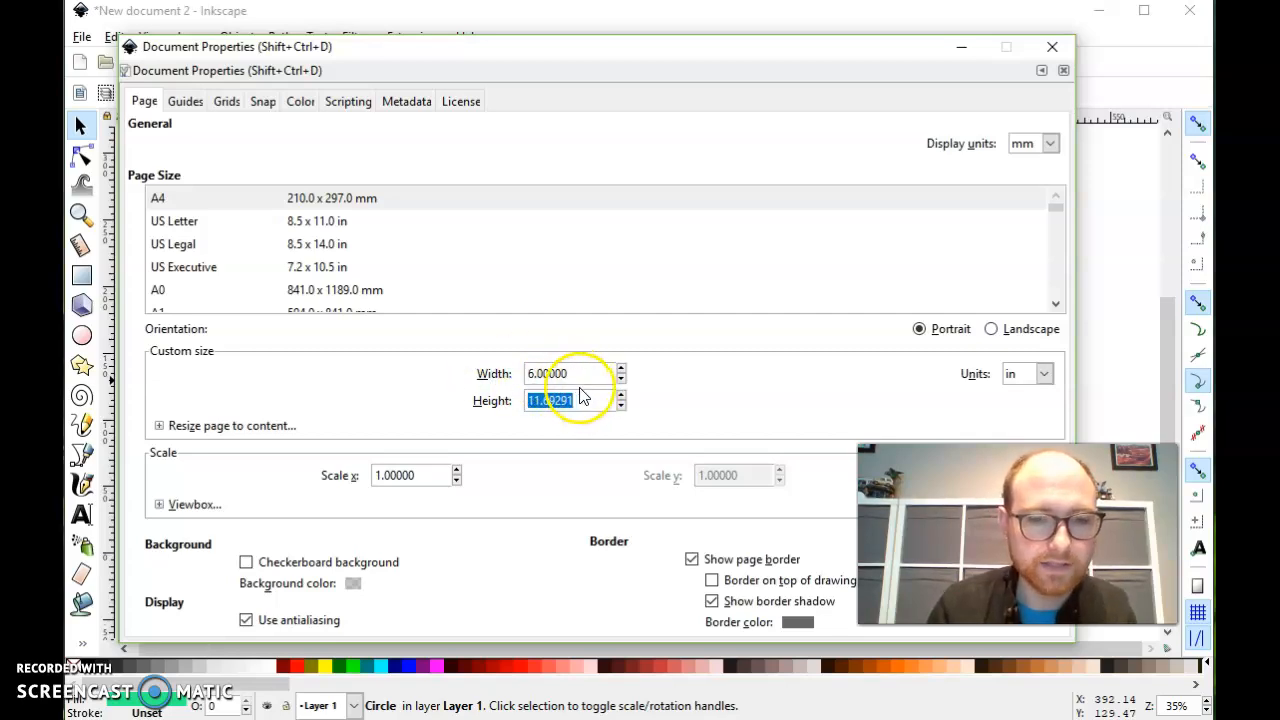
click(701, 379)
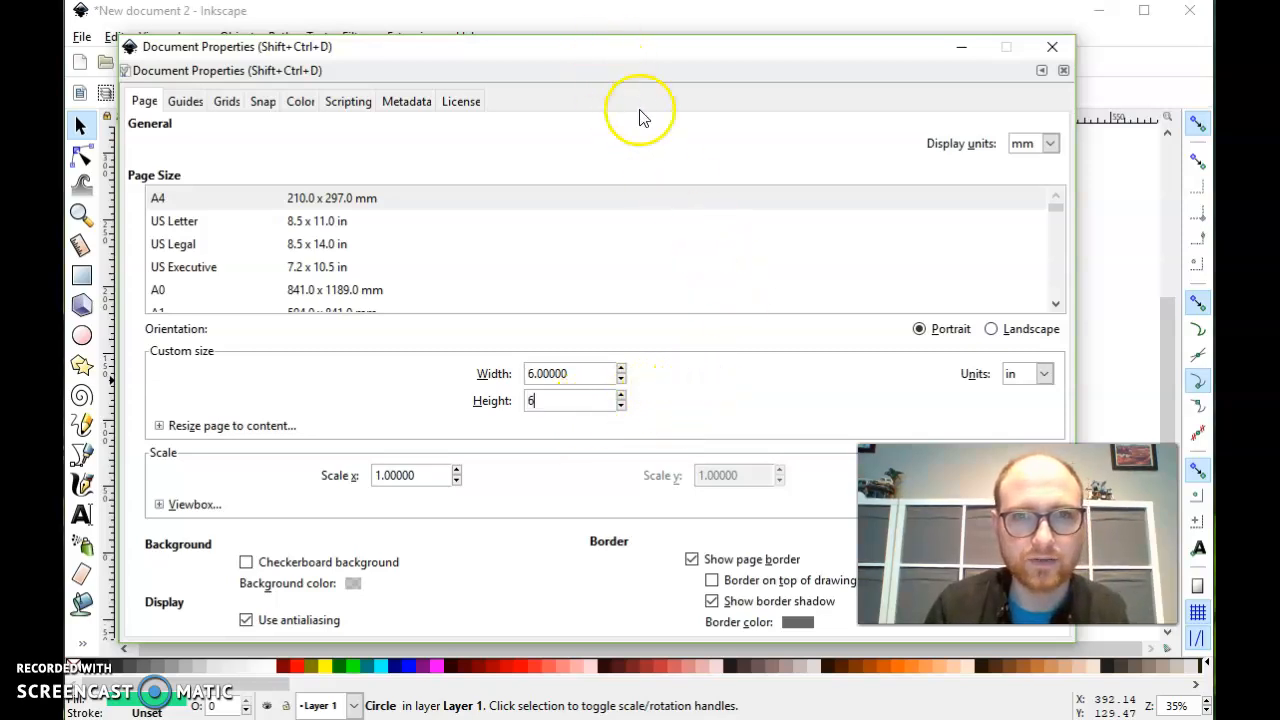
click(691, 414)
drag(553, 51, 536, 44)
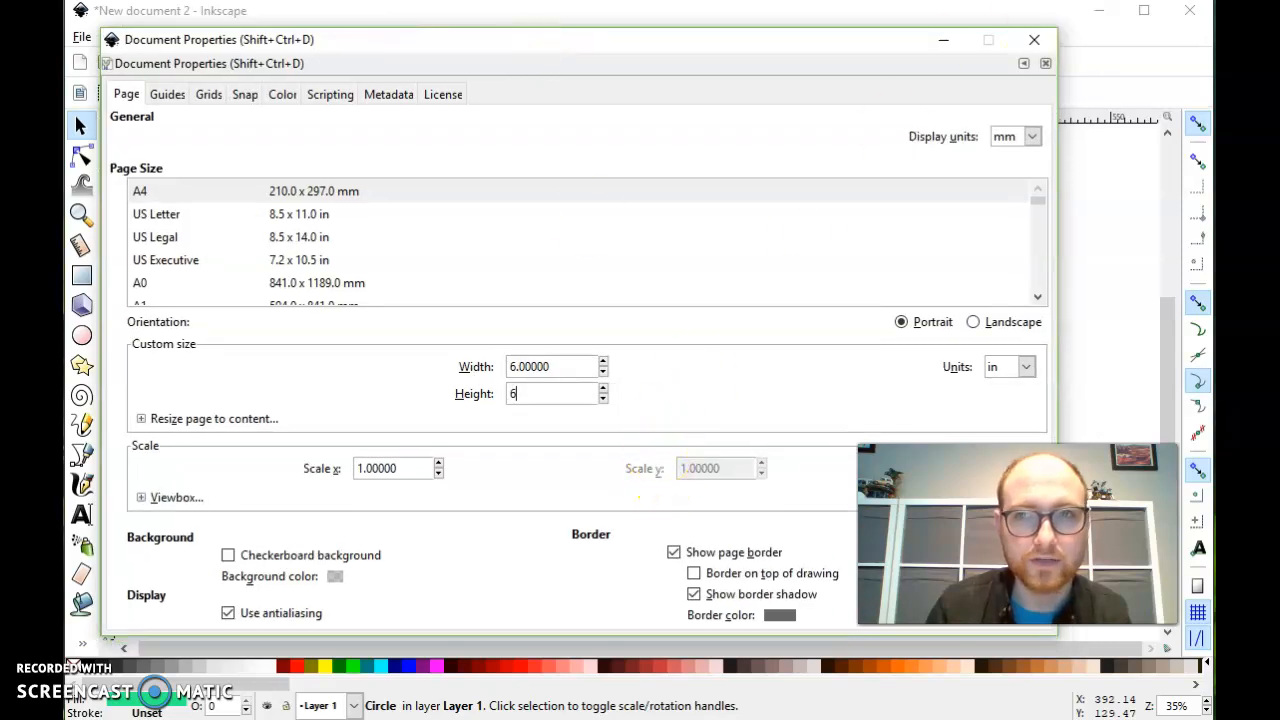
click(1031, 43)
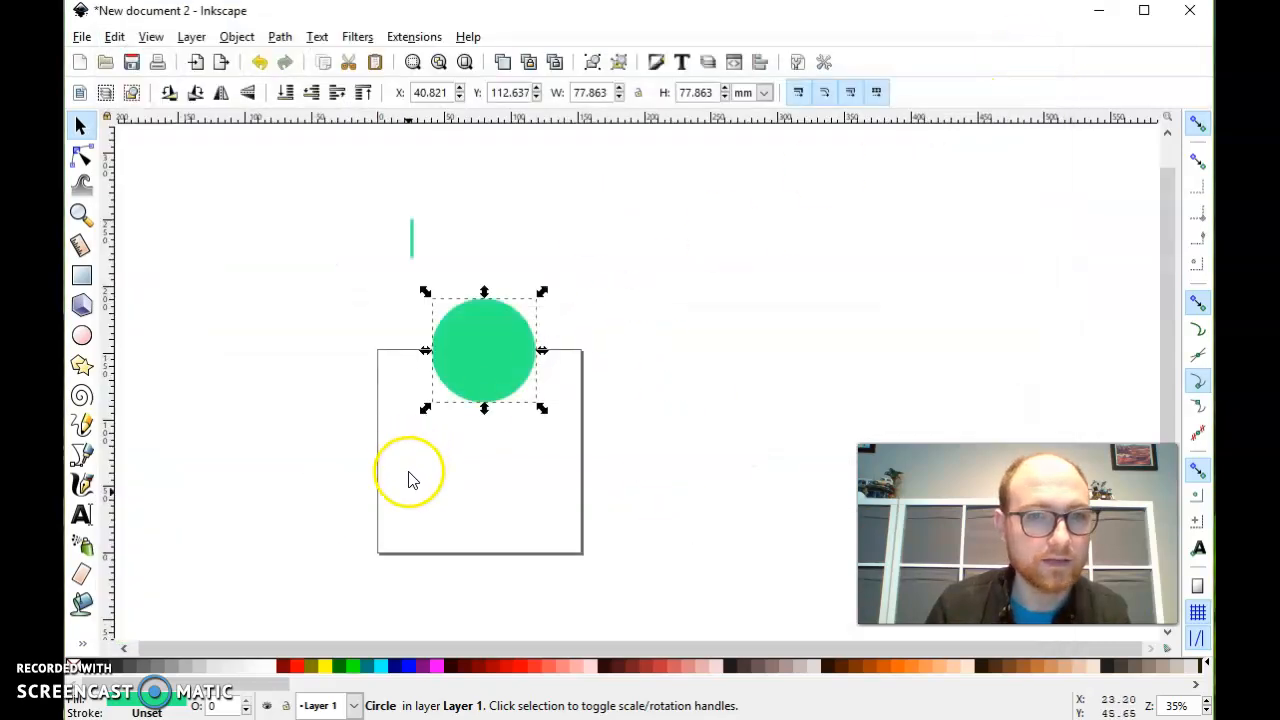
- Move the green circle inside the square page and delete it
ctrl+scroll(454, 442, up, 1)
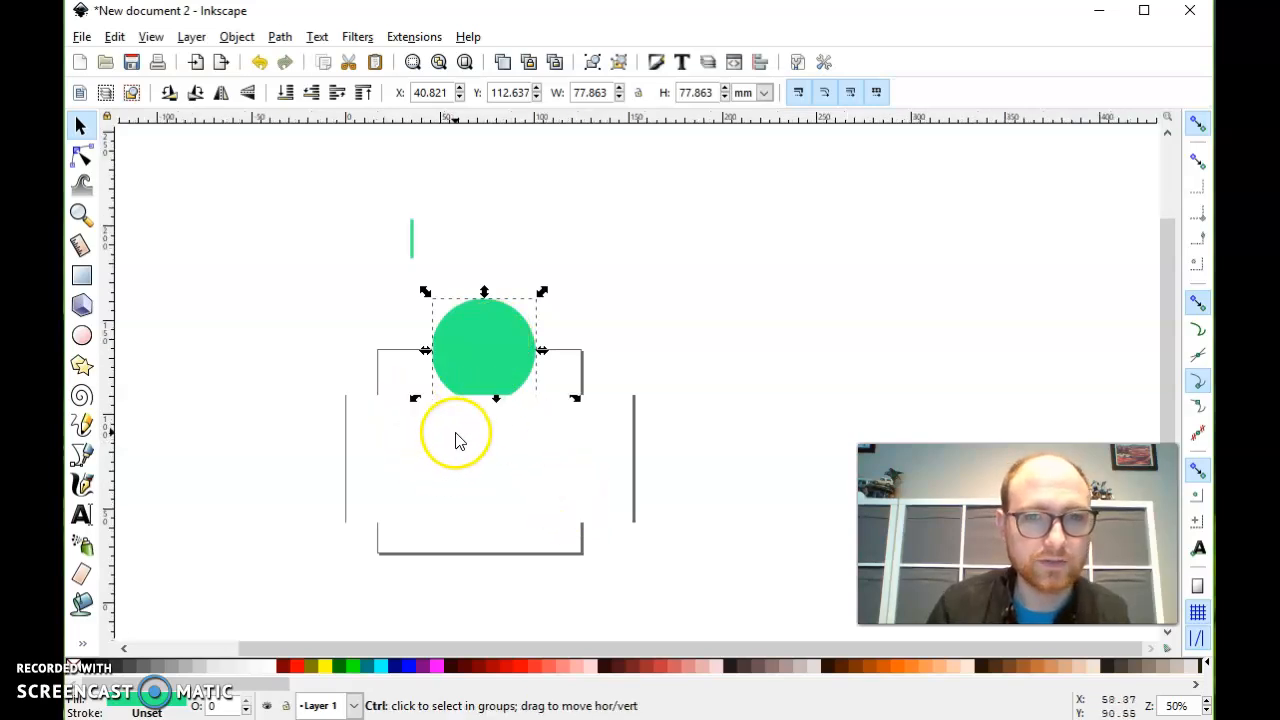
drag(500, 323, 475, 408)
key(Delete)
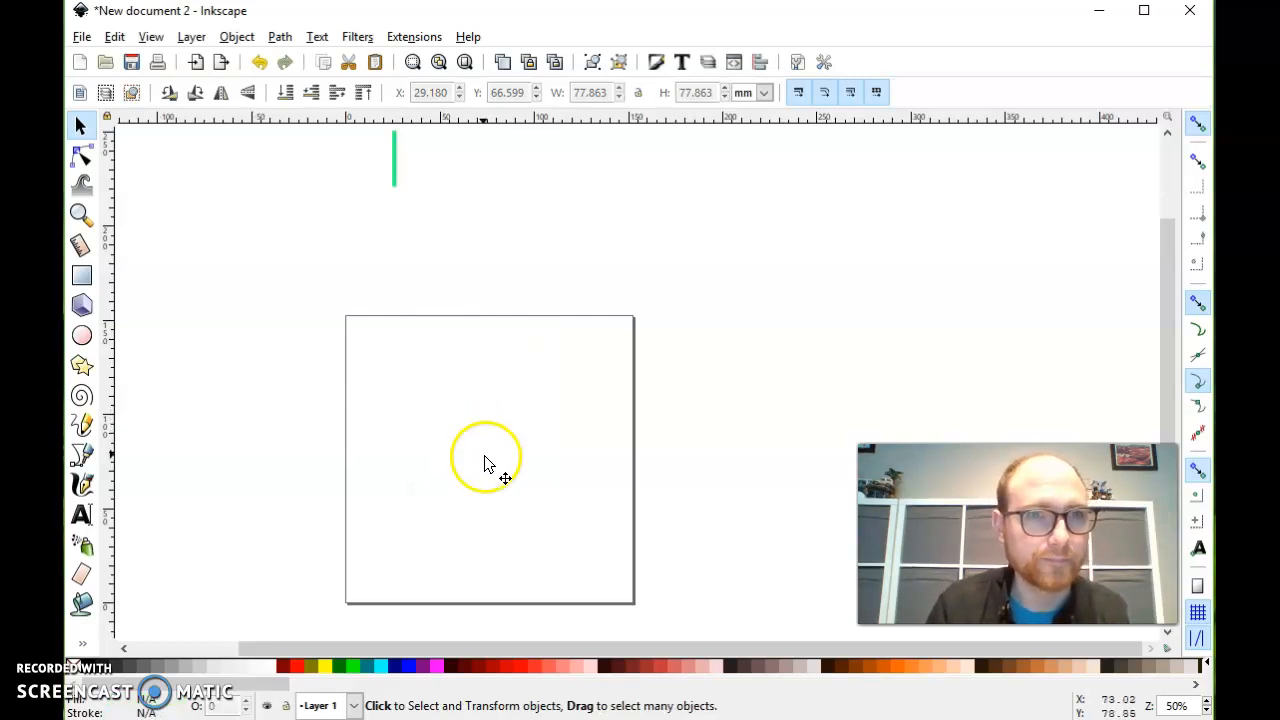
- Magnify the blank square page to 400% and return to the full-page view at 50%
scroll(401, 355, down, 2)
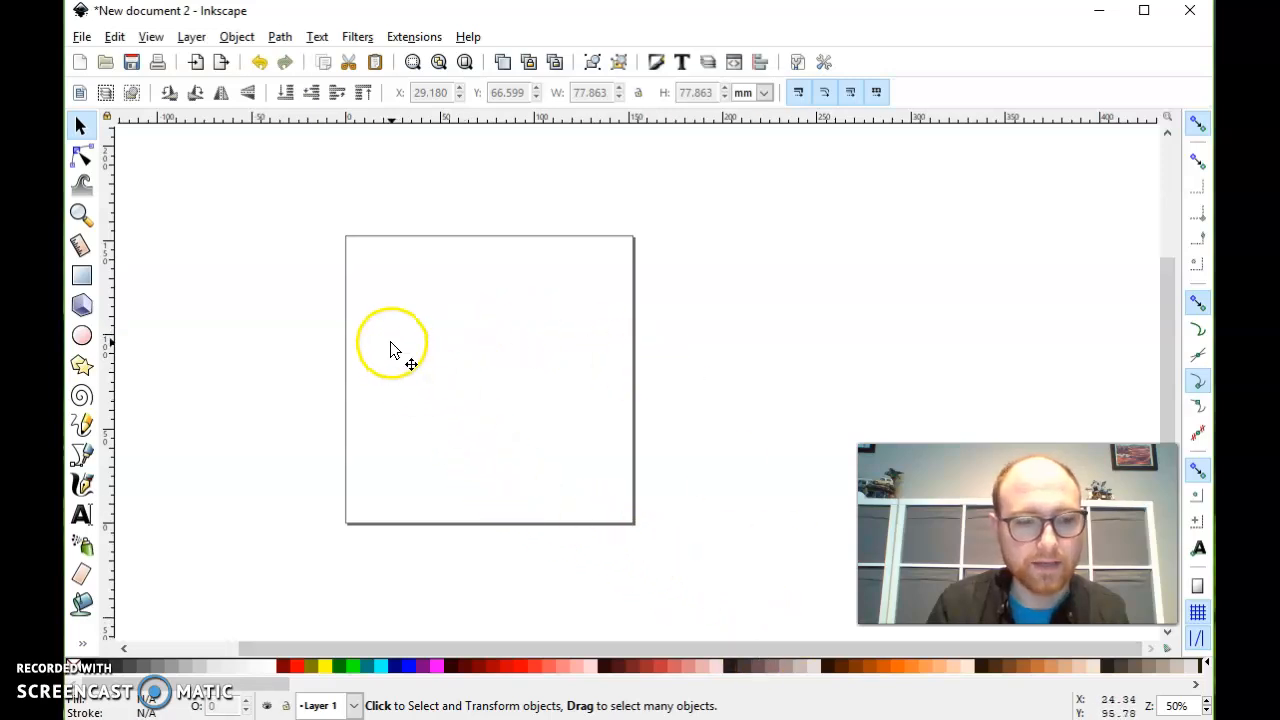
key(ctrl)
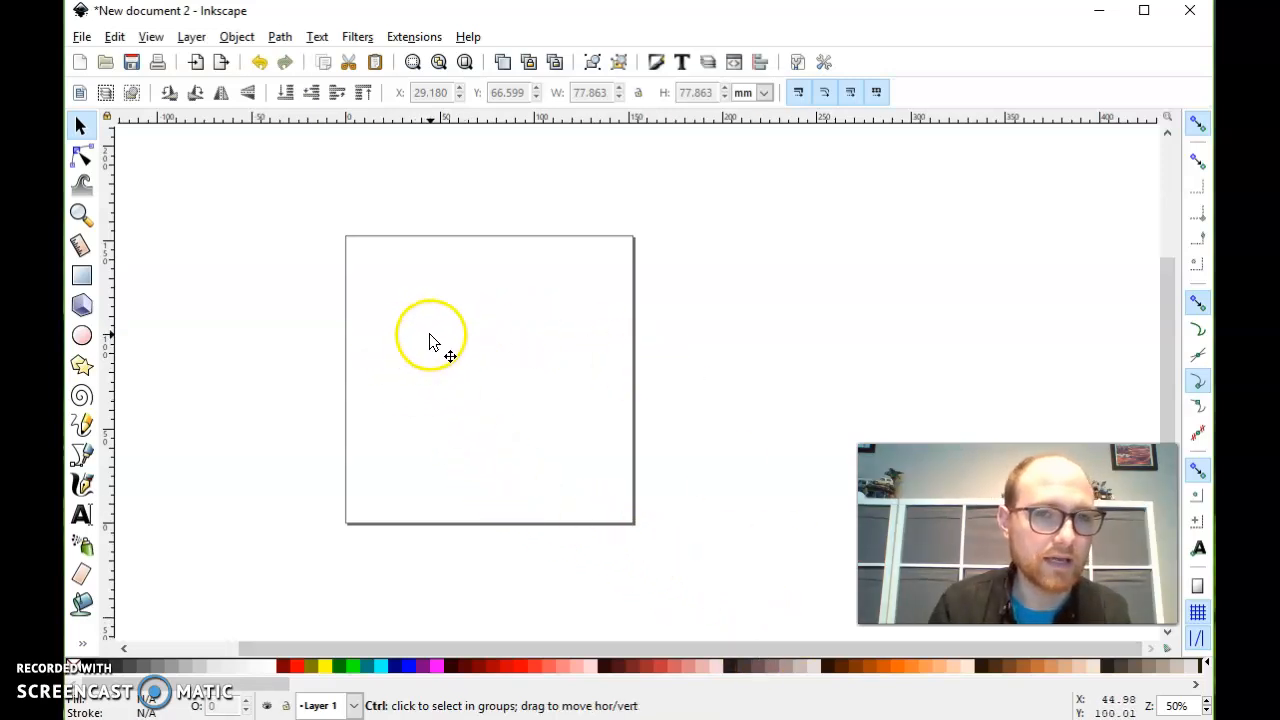
scroll(431, 341, up, 5)
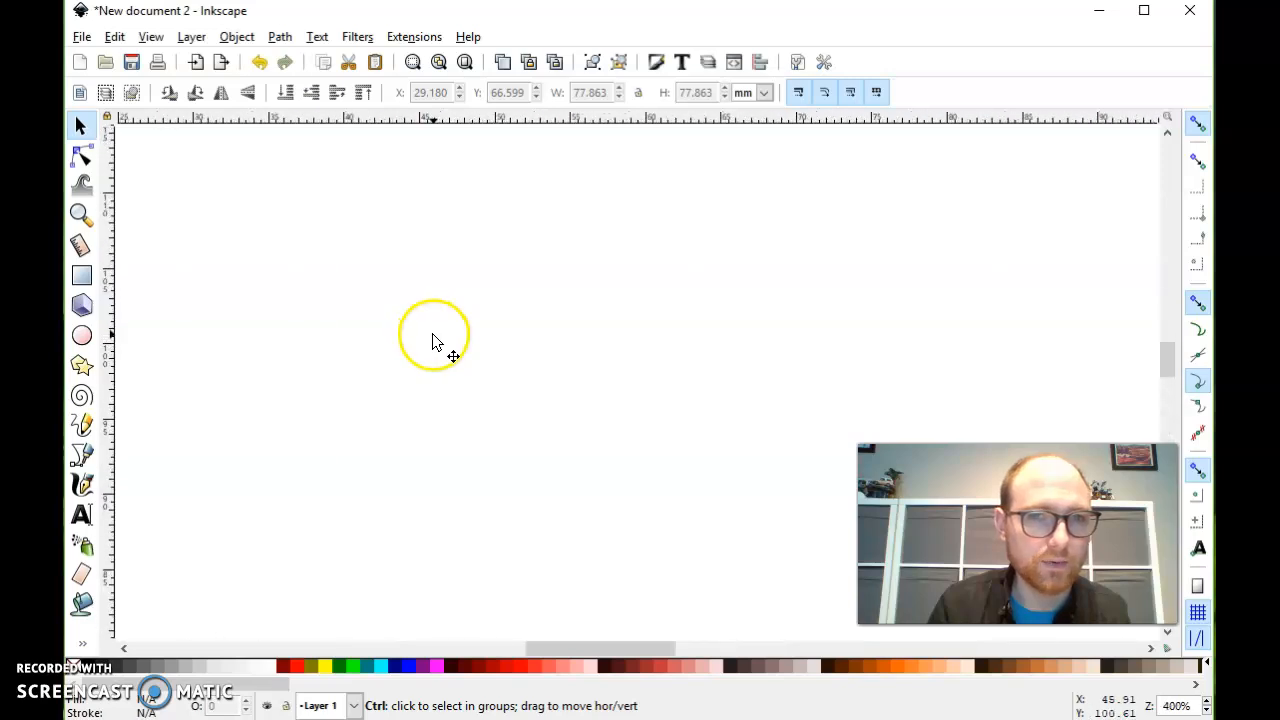
scroll(435, 343, down, 3)
scroll(435, 343, down, 4)
scroll(435, 343, up, 2)
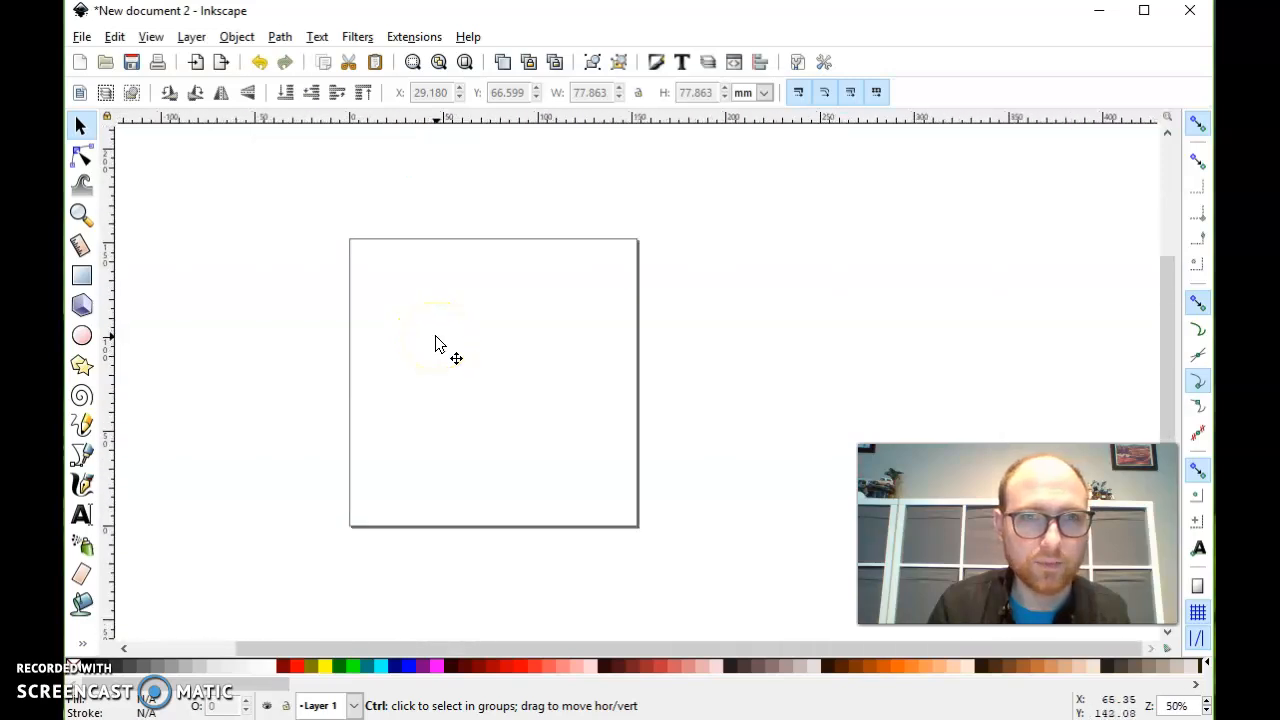
- View the upper part of the blank page at increasing magnification with the Zoom tool
click(81, 214)
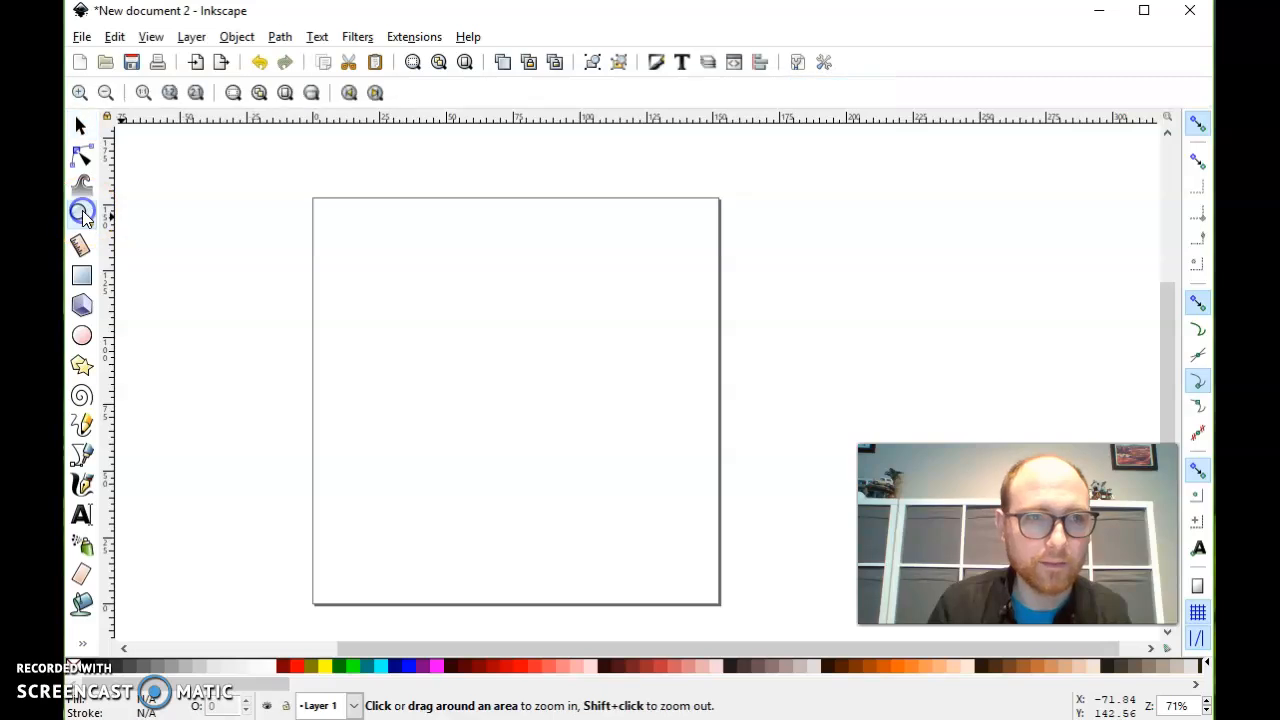
click(508, 300)
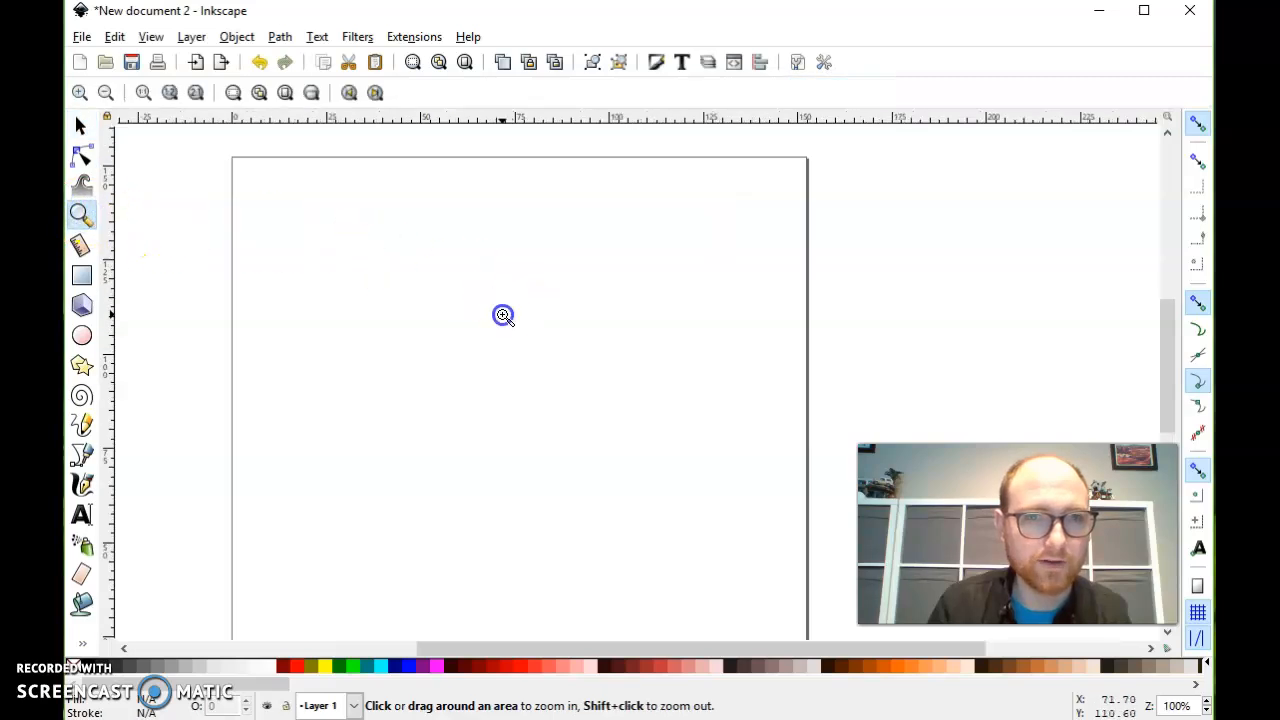
click(495, 316)
click(470, 315)
shift+click(400, 297)
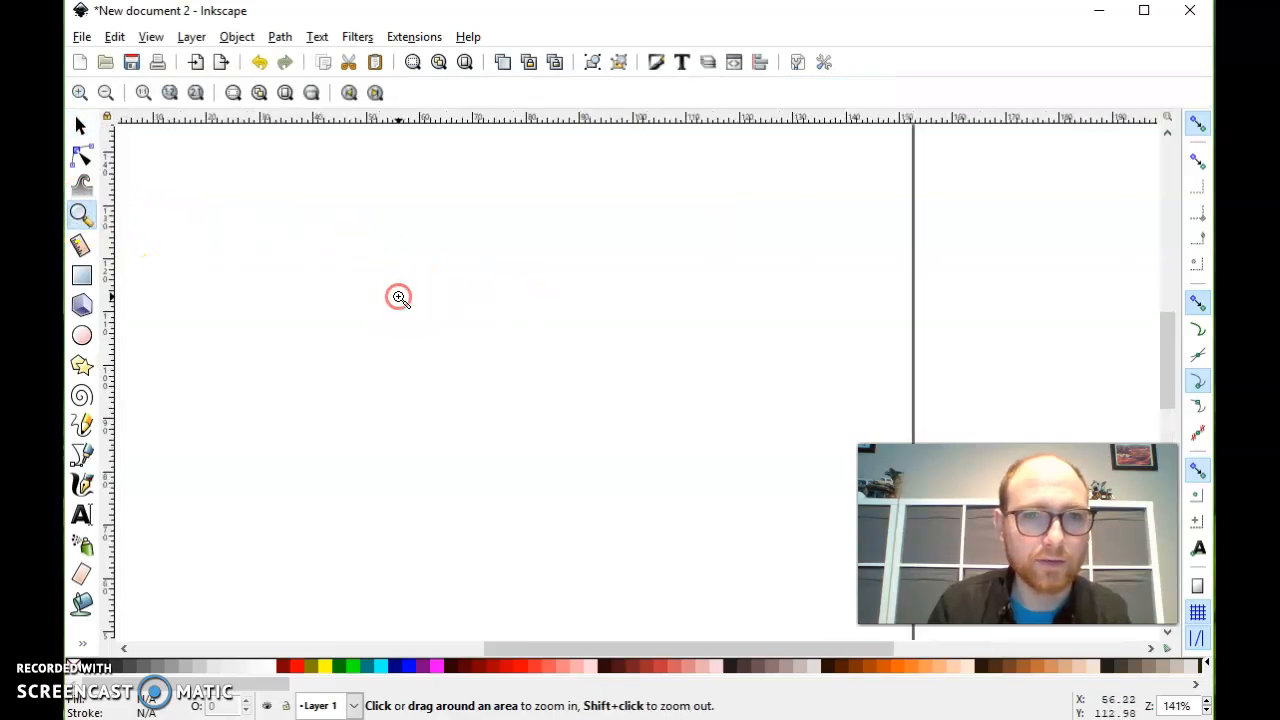
- Zoom out with the Zoom tool until the whole square page is in view at 71%
shift+click(399, 297)
shift+click(399, 297)
click(399, 297)
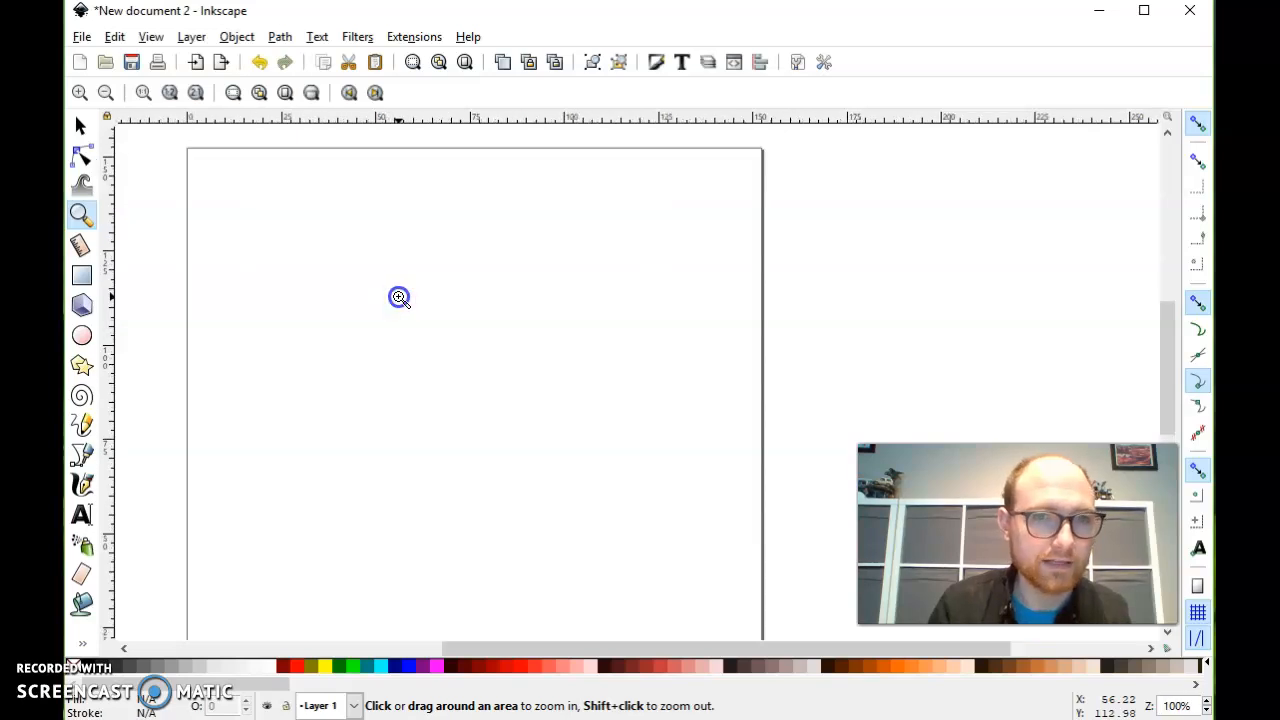
click(399, 297)
click(399, 297)
shift+click(399, 297)
shift+click(399, 297)
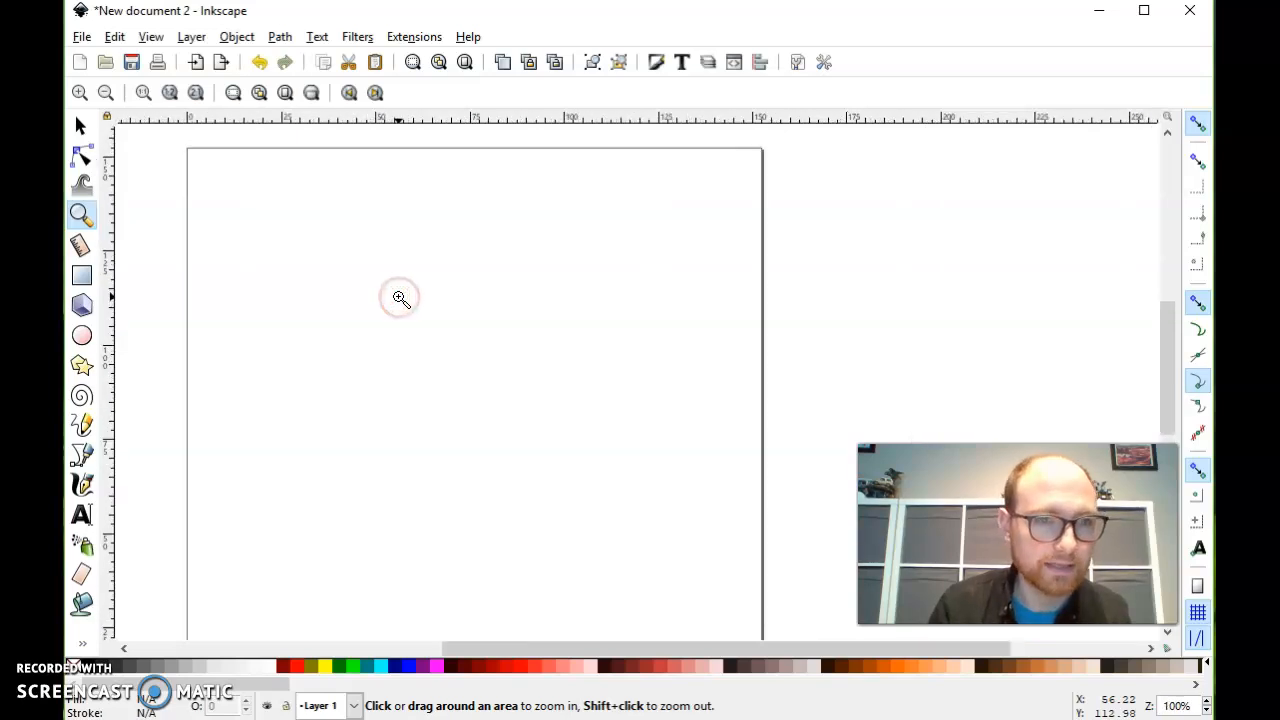
shift+click(399, 297)
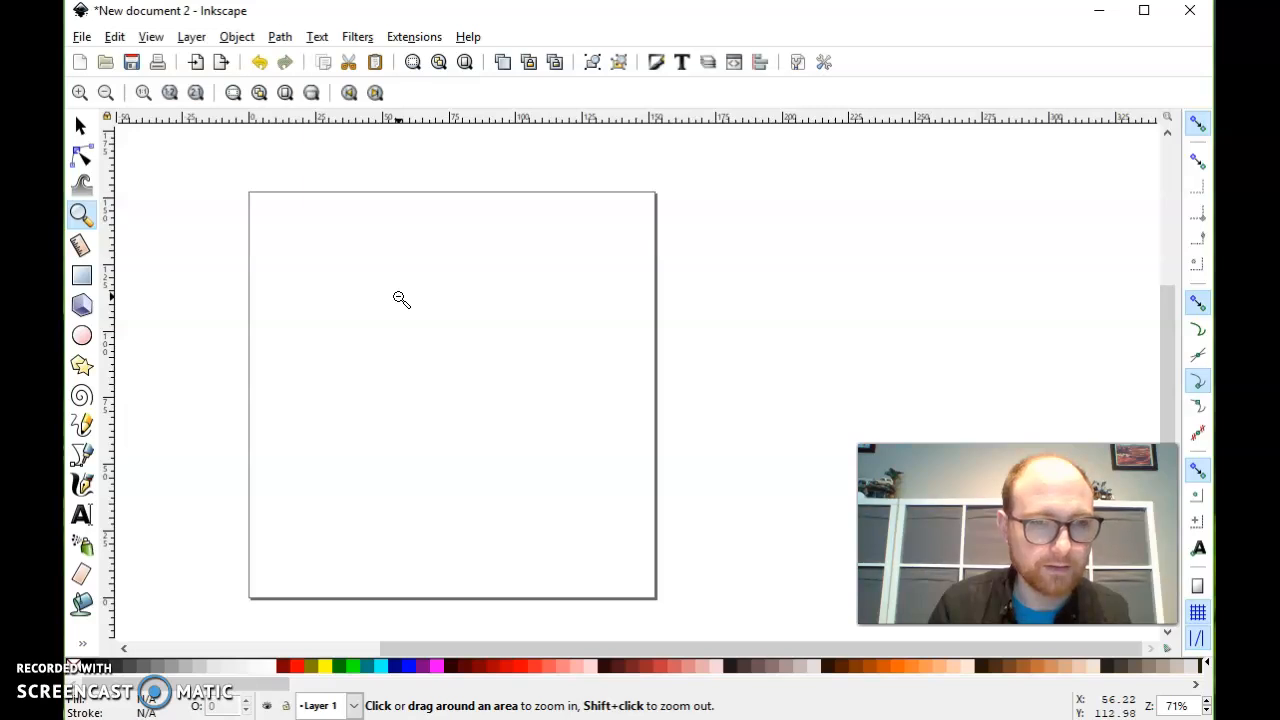
- Pan the canvas sideways and vertically to practise navigation, finishing with the whole page in view
scroll(401, 299, right, 3)
scroll(401, 299, left, 5)
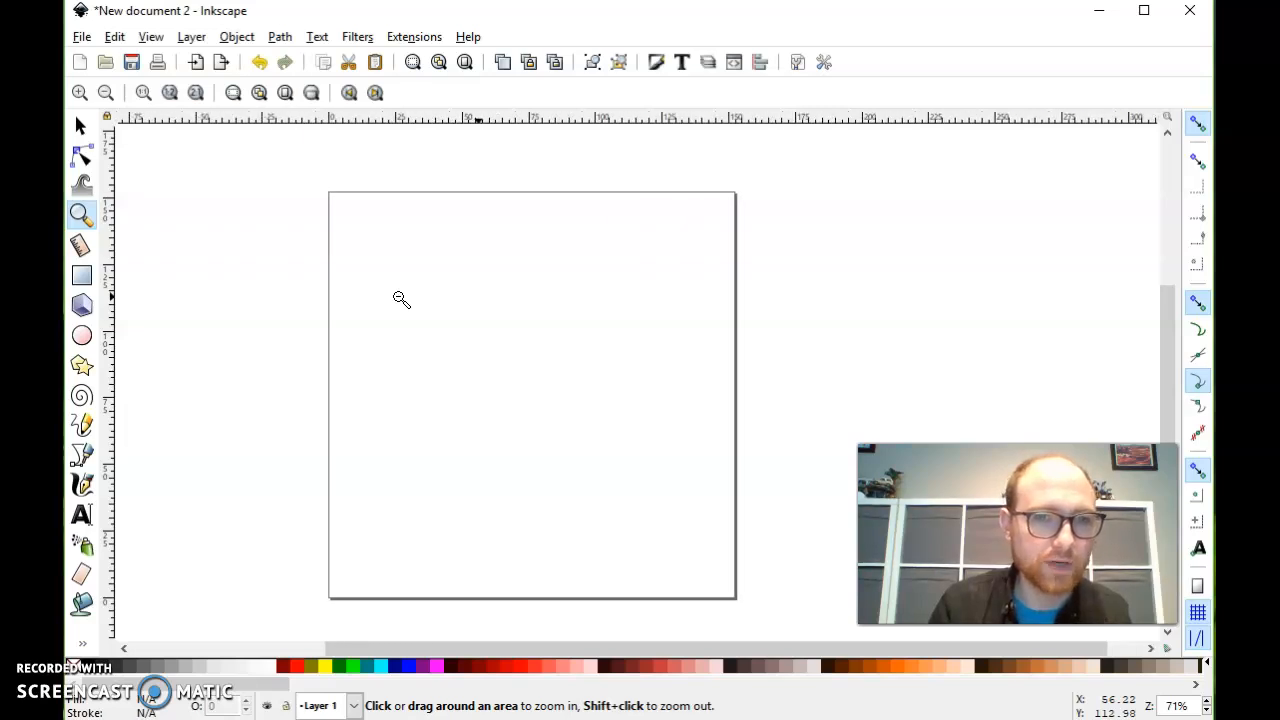
scroll(401, 299, left, 1)
scroll(408, 306, right, 2)
scroll(408, 306, left, 4)
scroll(408, 308, right, 4)
scroll(408, 308, left, 5)
scroll(408, 308, right, 3)
scroll(408, 308, left, 4)
scroll(408, 308, right, 4)
scroll(408, 308, left, 2)
scroll(410, 307, right, 1)
scroll(560, 298, down, 3)
scroll(565, 299, up, 4)
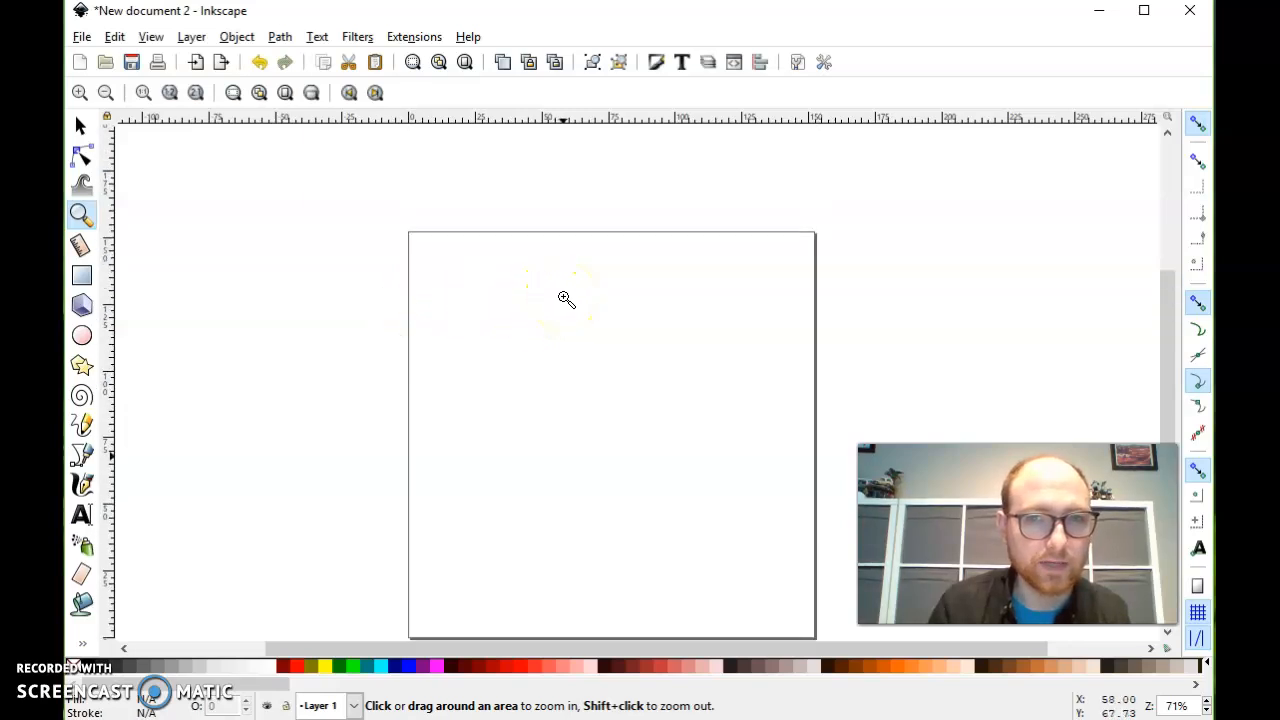
scroll(565, 299, down, 2)
scroll(566, 299, up, 1)
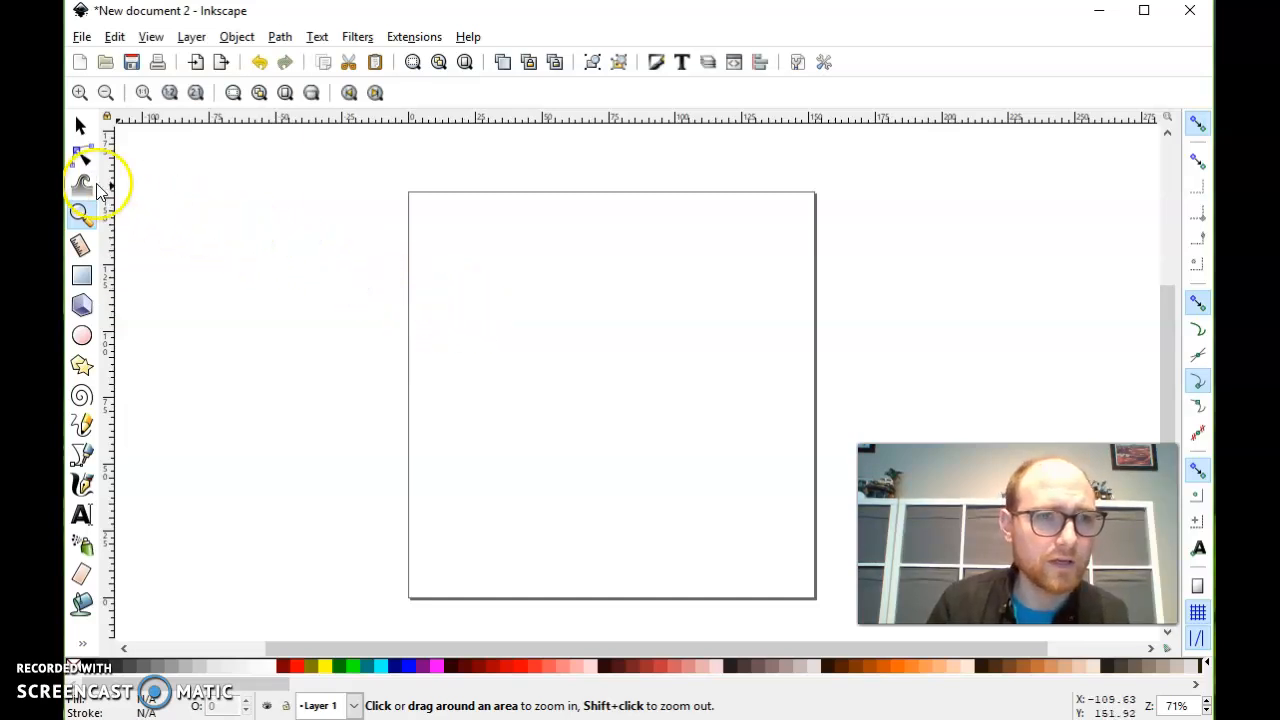
- Draw a rectangle about 50 by 34 mm in the page's upper left area and a nearly round ellipse below it
click(82, 276)
drag(438, 224, 572, 315)
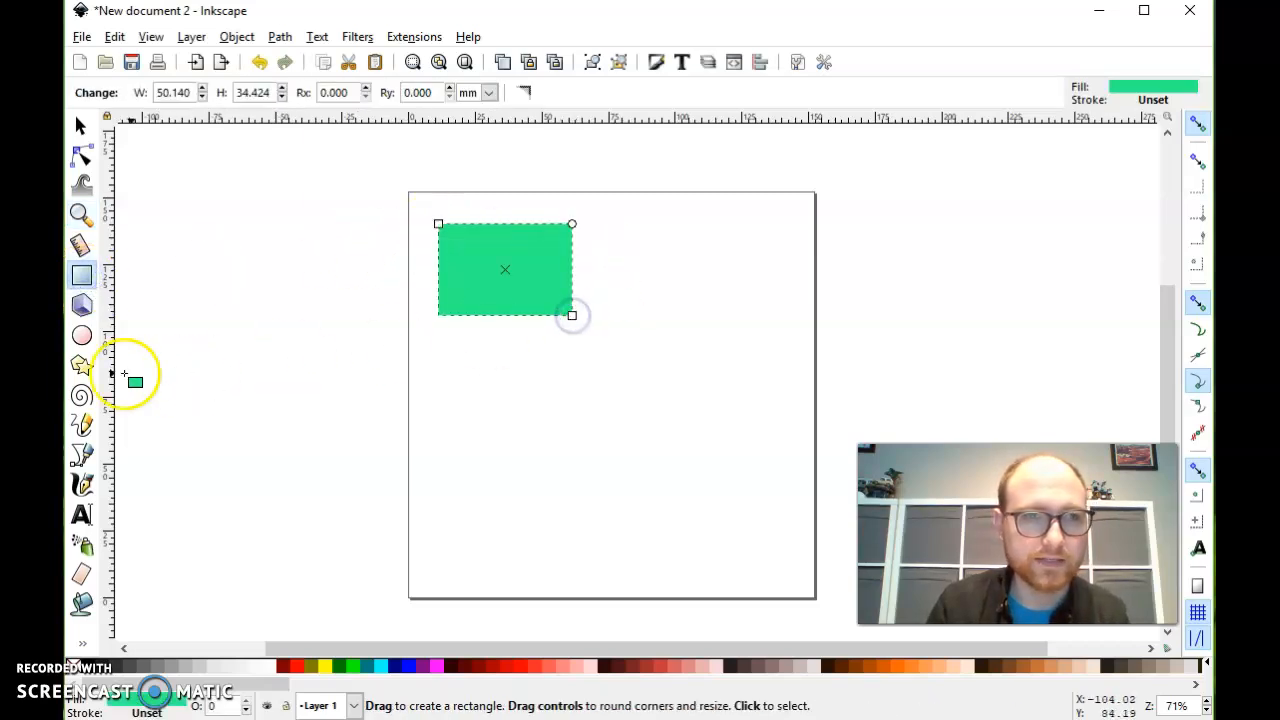
click(82, 336)
drag(422, 344, 529, 459)
- Draw a star beside the rectangle, convert it to a regular polygon and set its corners to 11
click(82, 367)
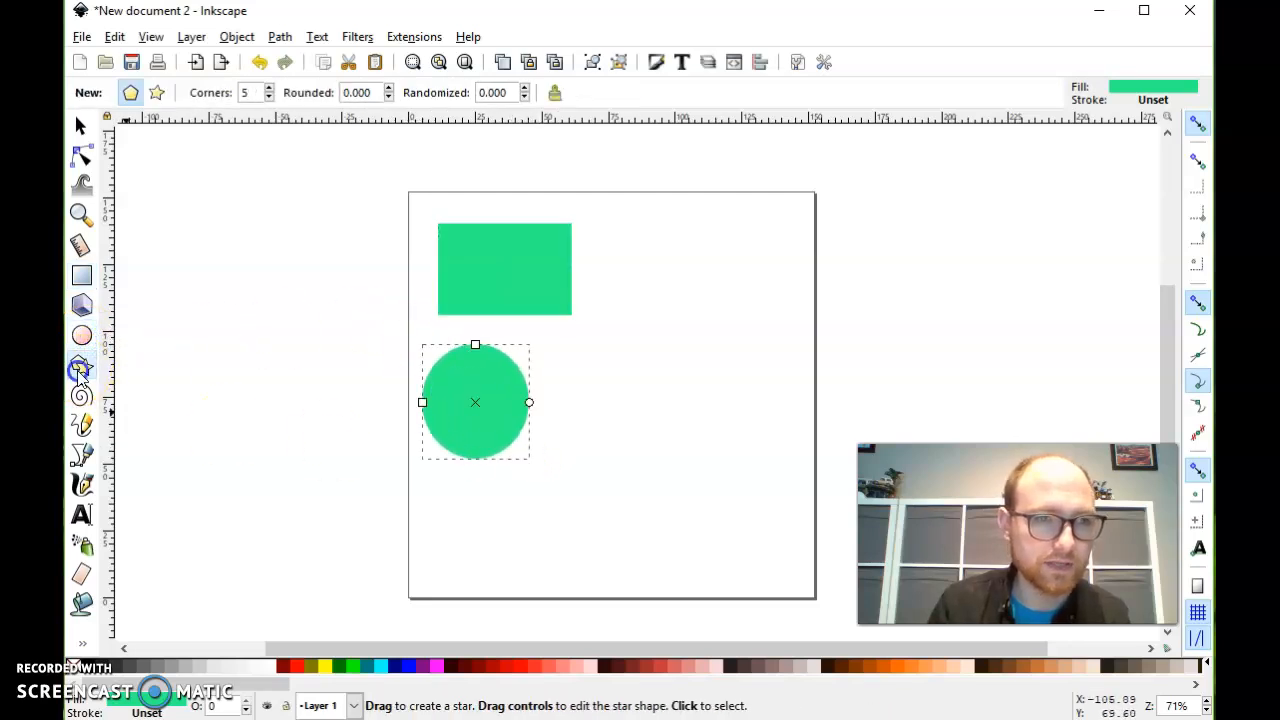
drag(631, 249, 652, 287)
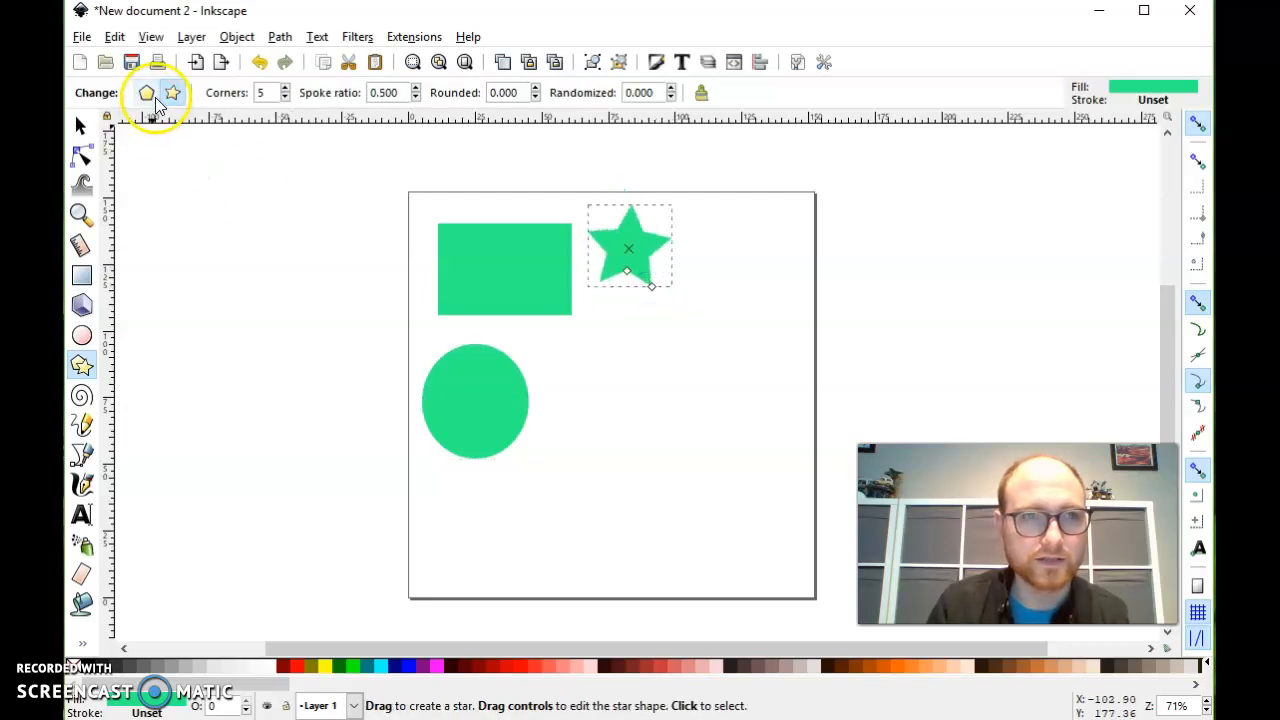
click(151, 94)
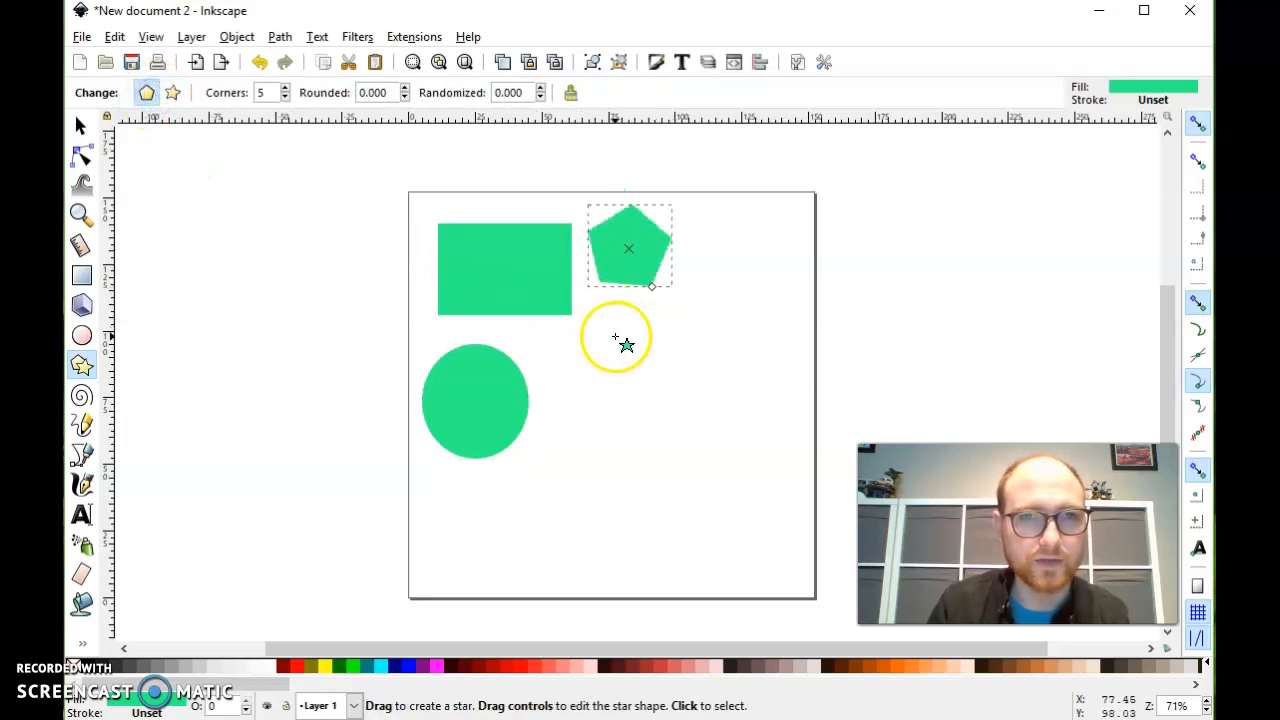
click(285, 88)
click(285, 88)
click(285, 88)
click(285, 88)
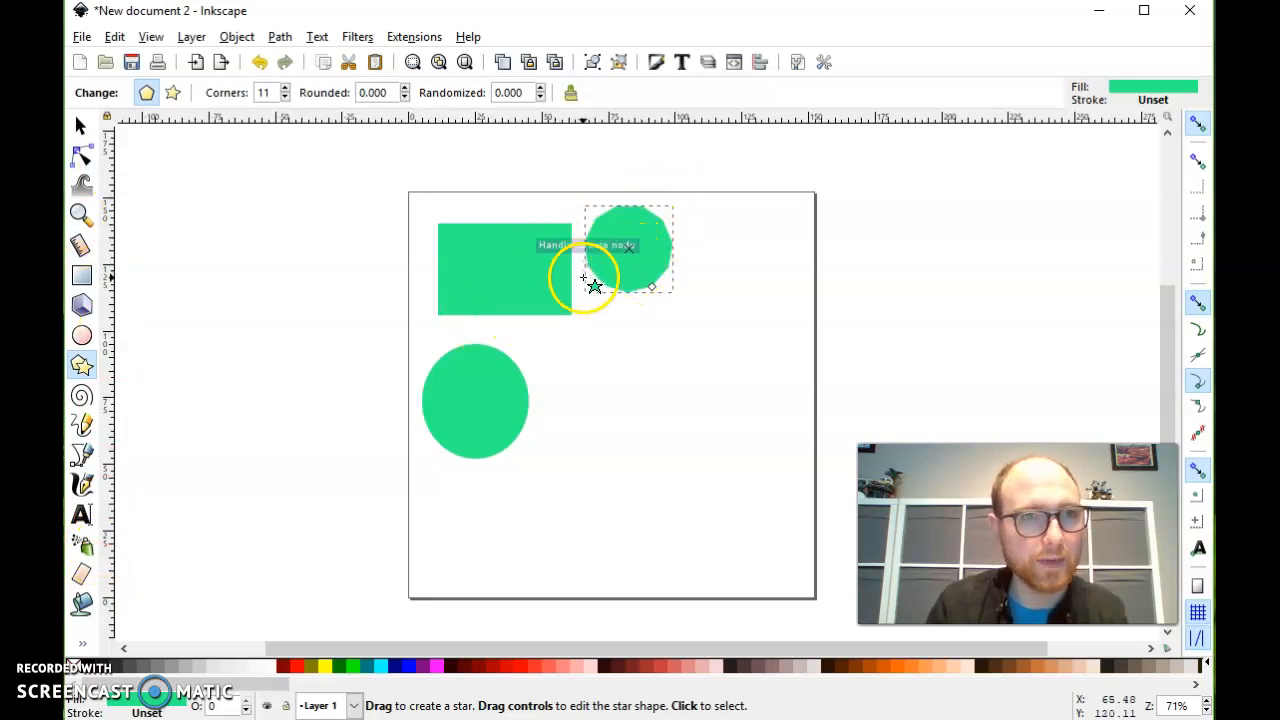
- Move the 11-sided polygon slightly down and away from the rectangle and fill it with Yellow (#FFFF00)
click(84, 128)
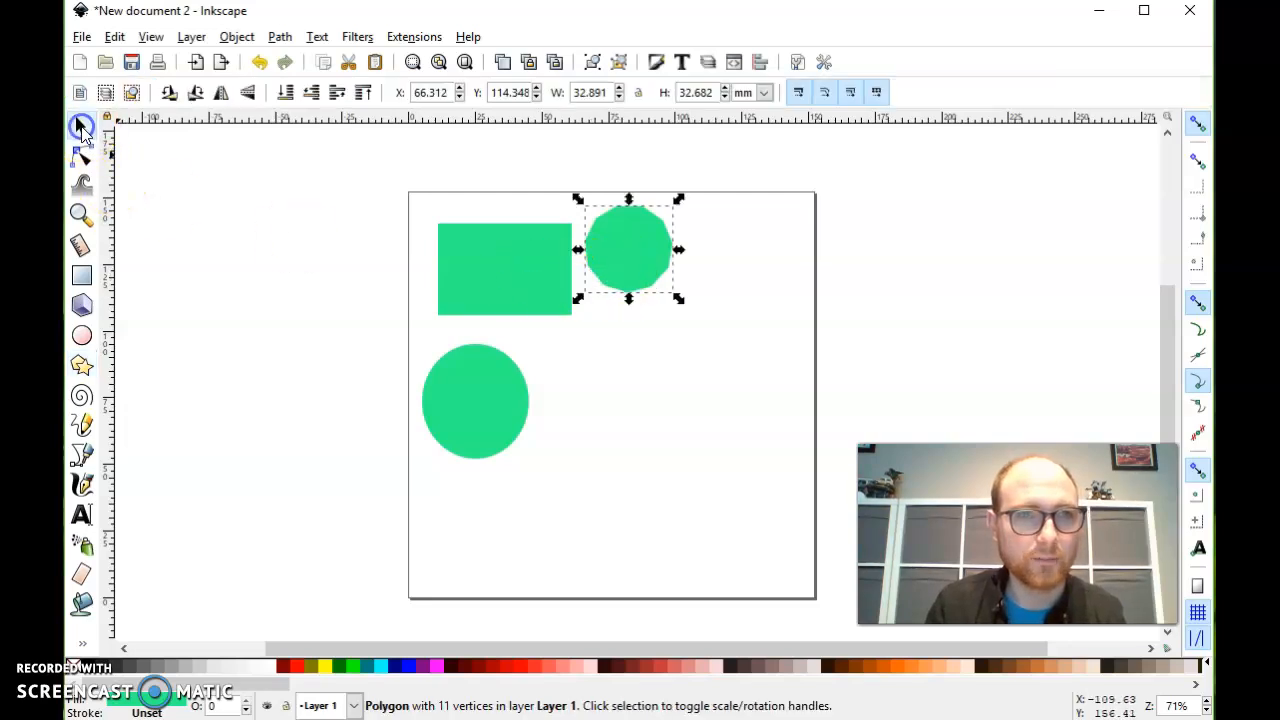
drag(611, 245, 651, 272)
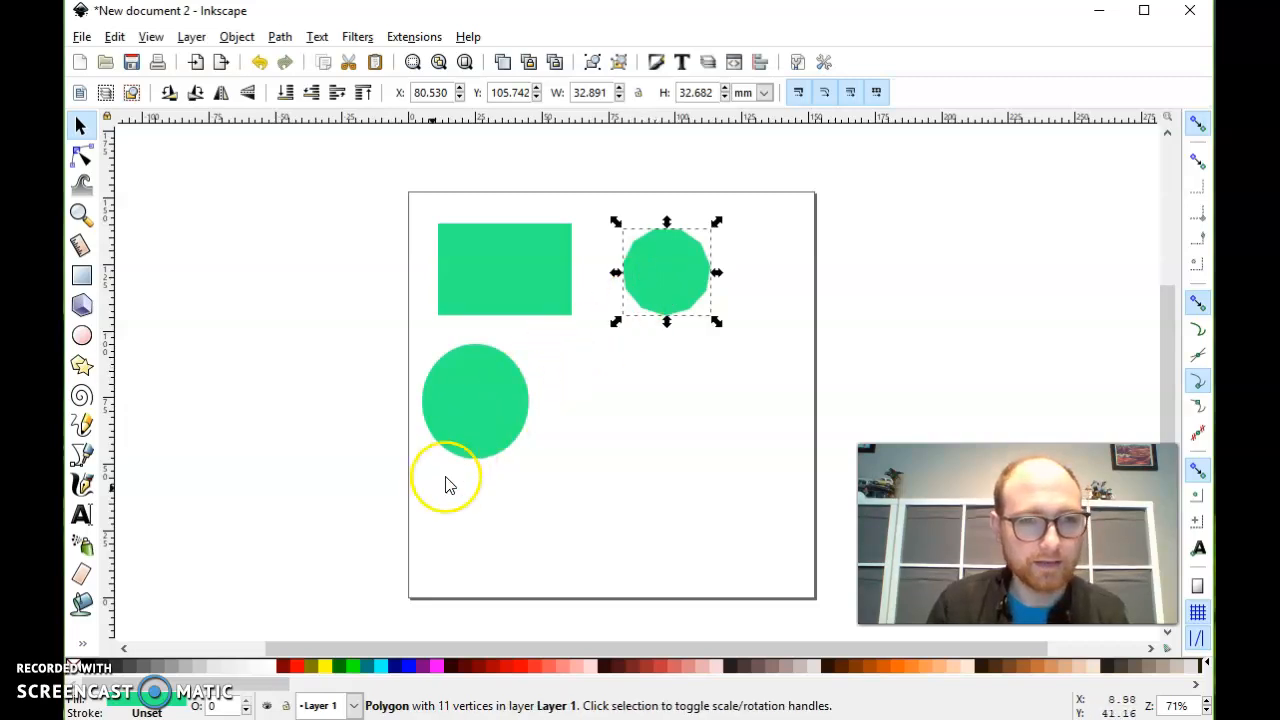
click(325, 667)
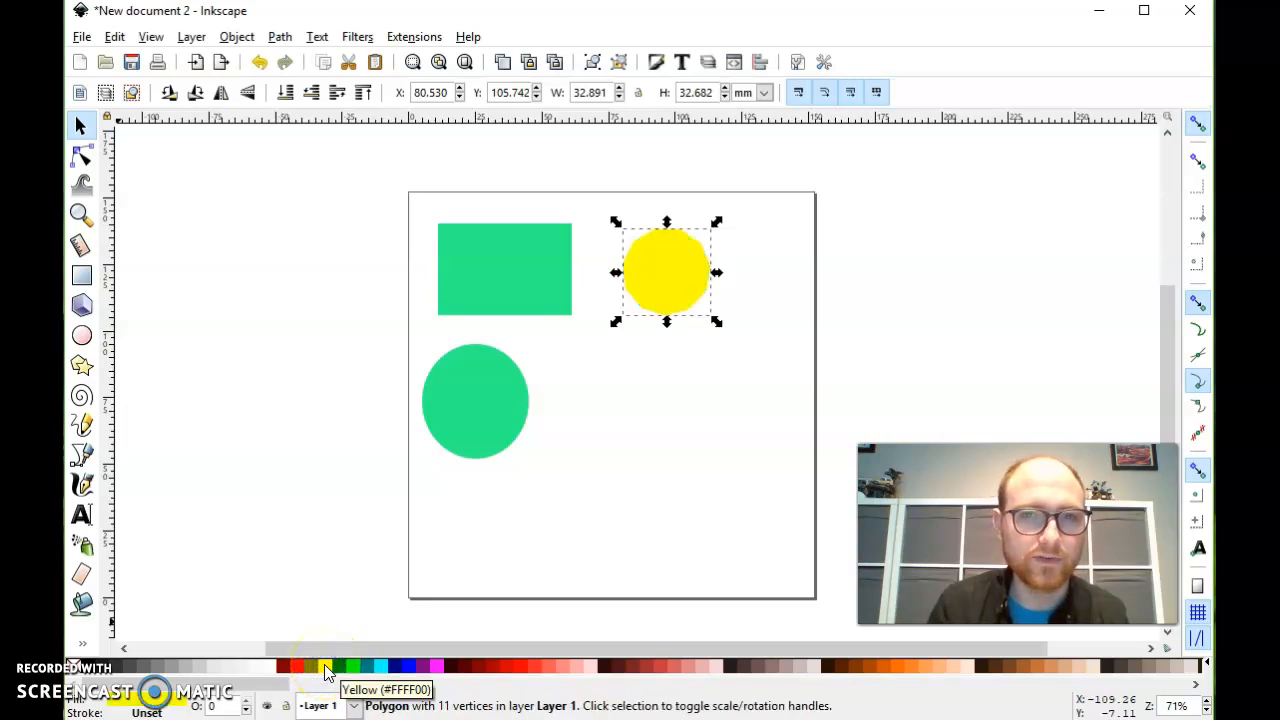
- Try several palette fill colours on the polygon, finishing with Olive (#808000)
click(288, 667)
click(350, 667)
click(424, 667)
click(396, 667)
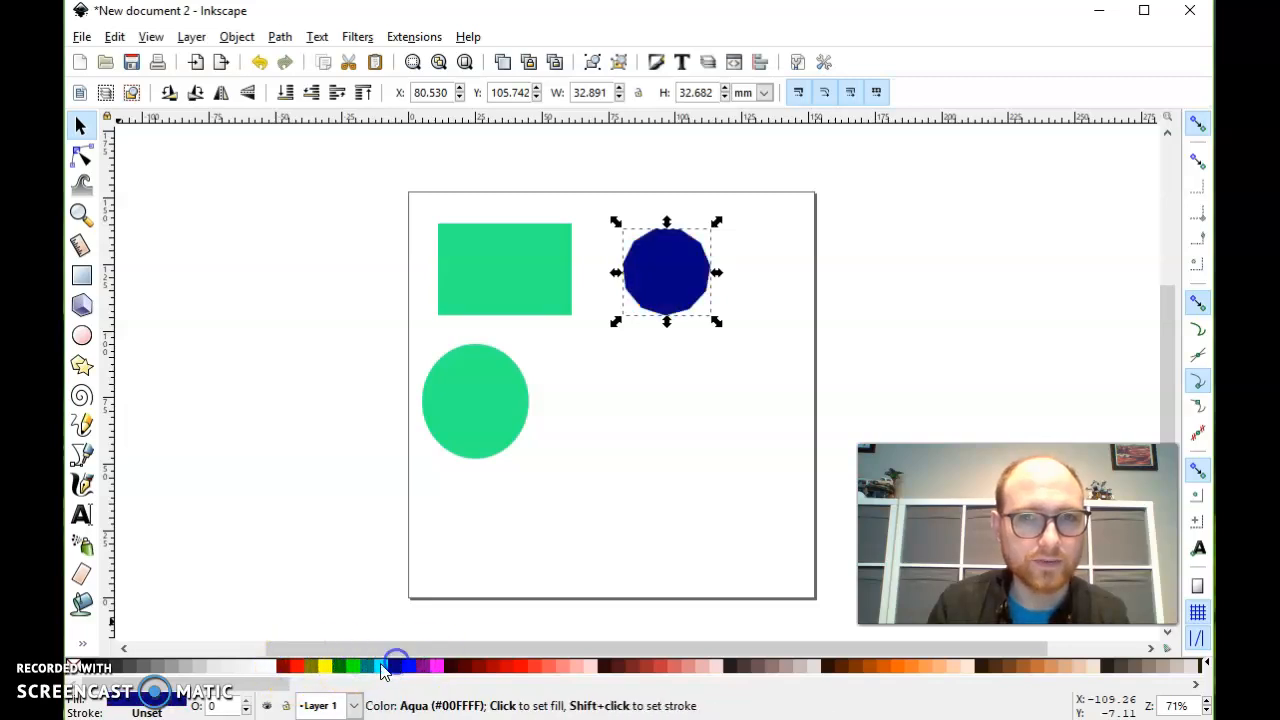
click(367, 667)
click(352, 667)
click(323, 667)
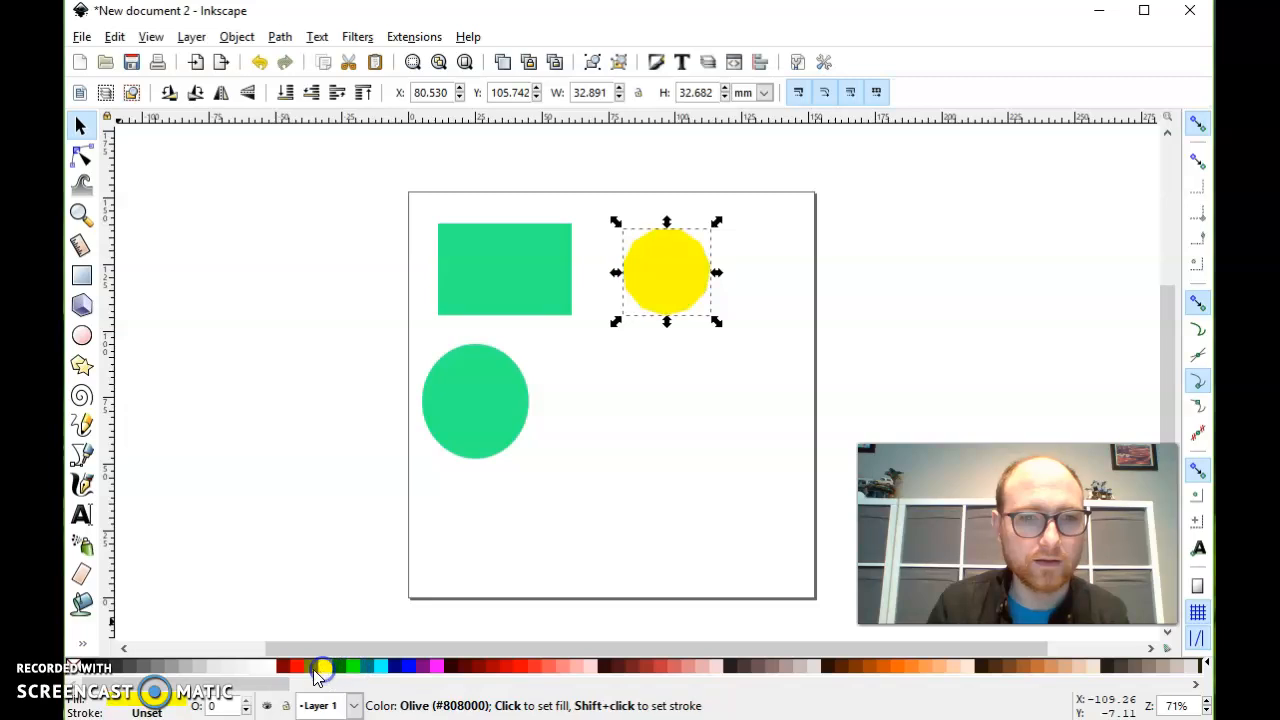
click(309, 667)
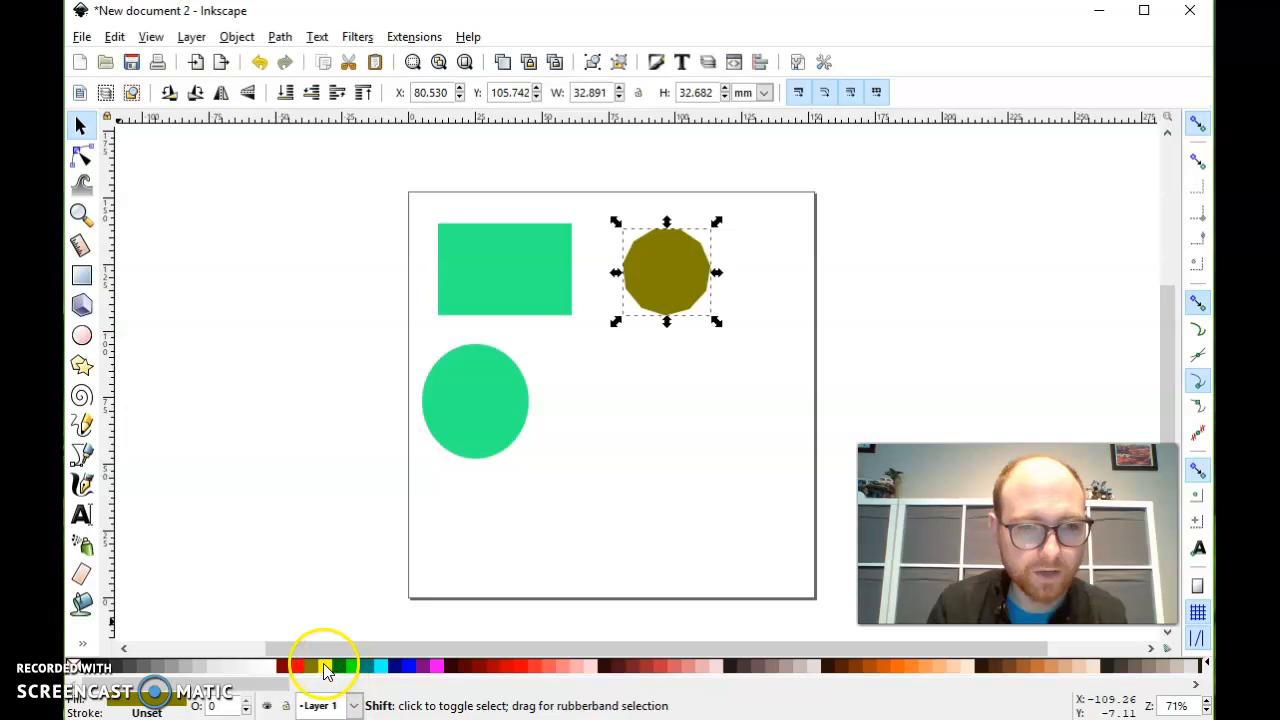
- Give the polygon a dark blue stroke and inspect its outline at 400% magnification
shift+click(395, 668)
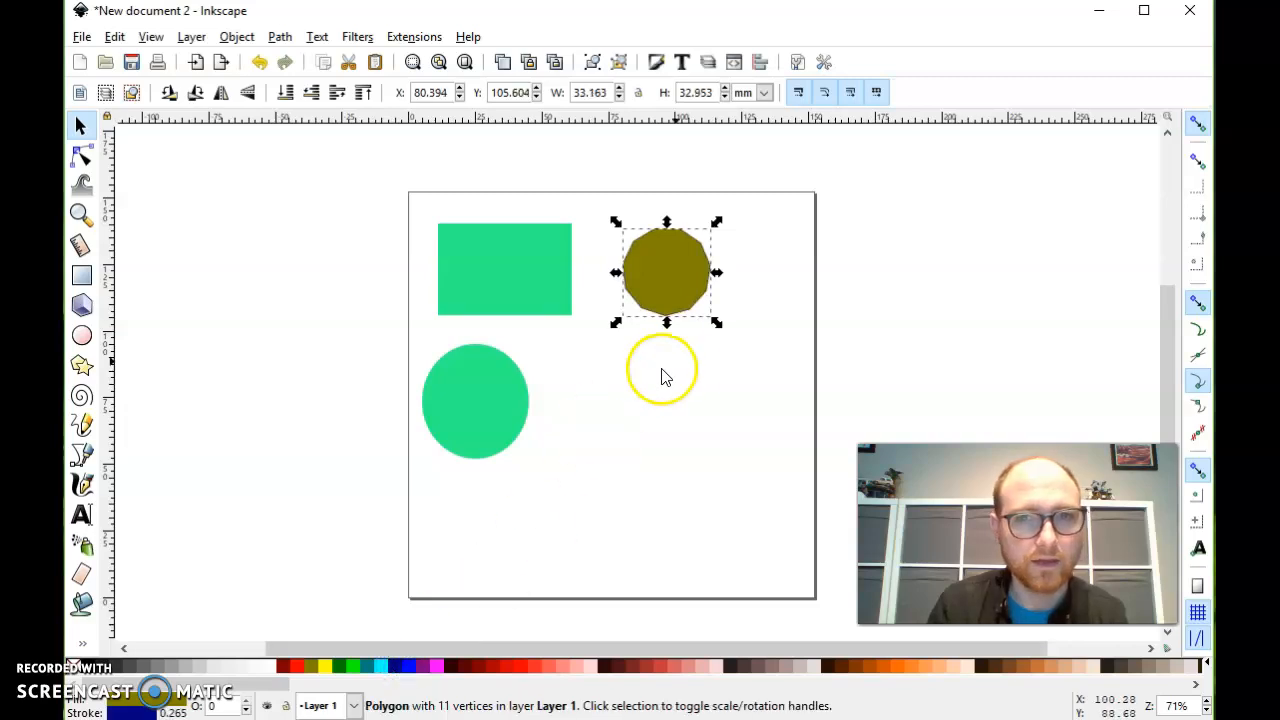
ctrl+scroll(692, 290, up, 3)
ctrl+scroll(689, 293, up, 2)
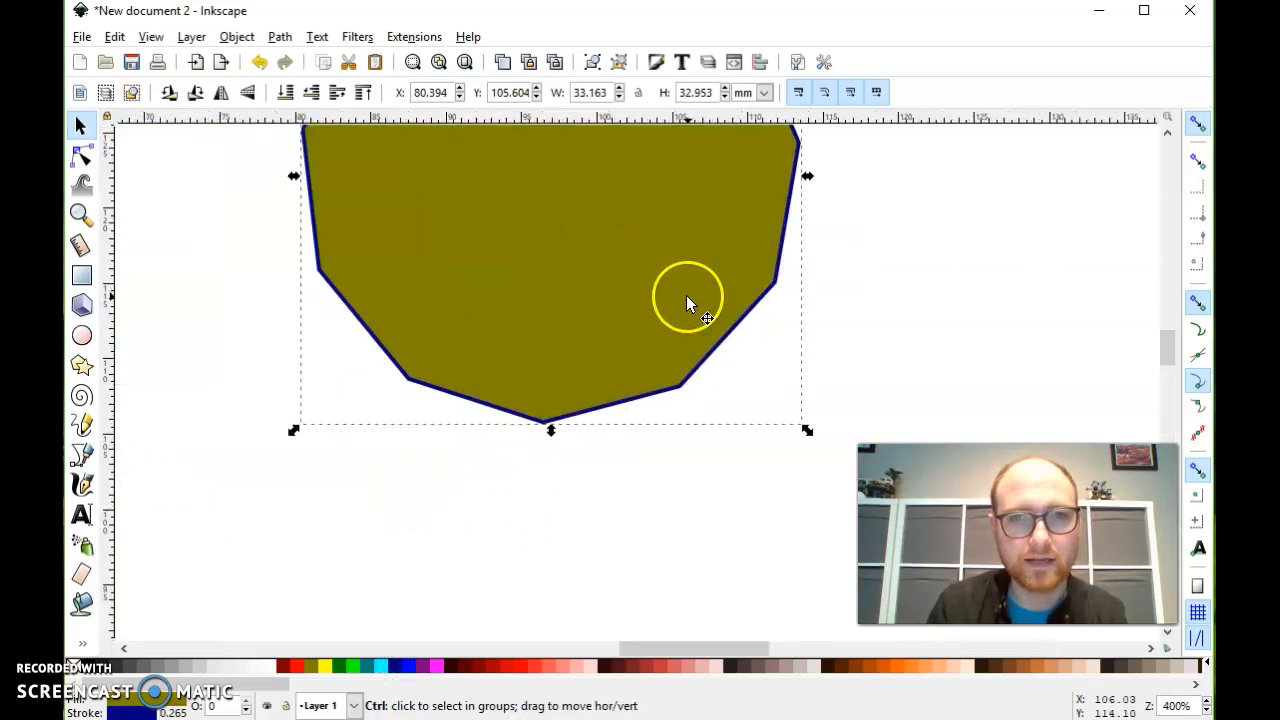
- Remove the polygon's fill, leaving only the outline, and move it closer to the rectangle
ctrl+scroll(606, 407, down, 2)
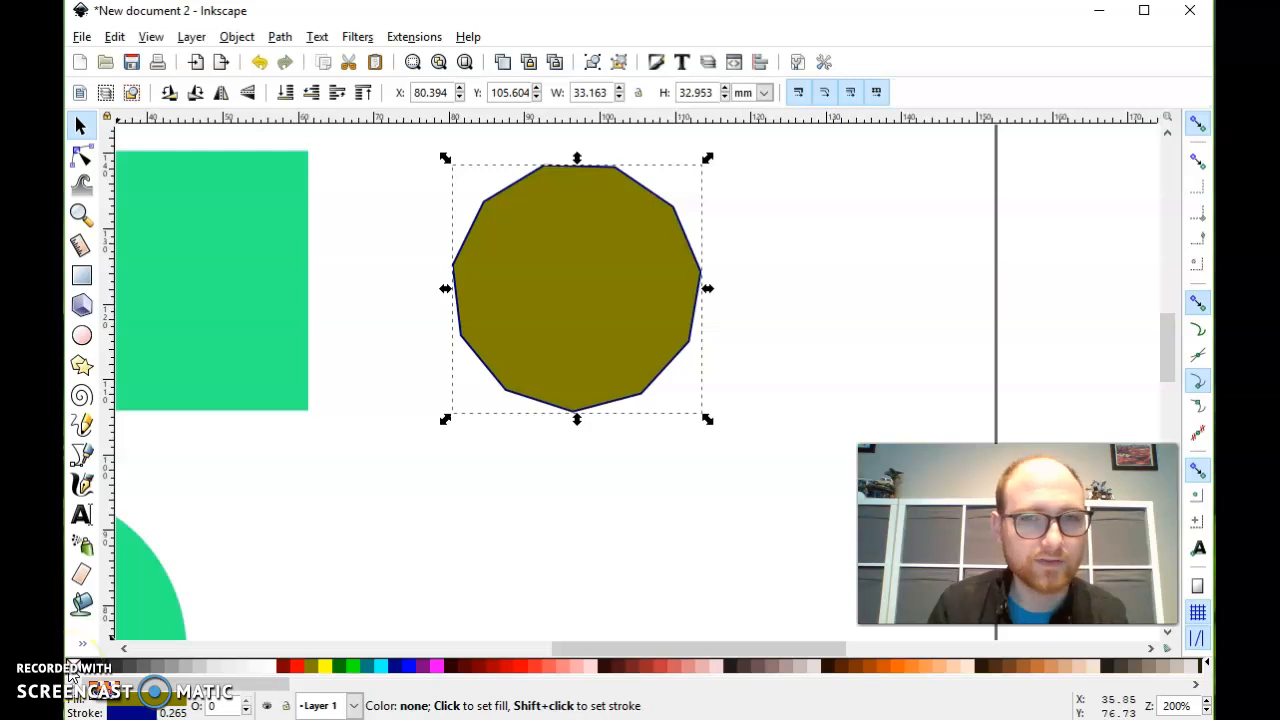
click(70, 676)
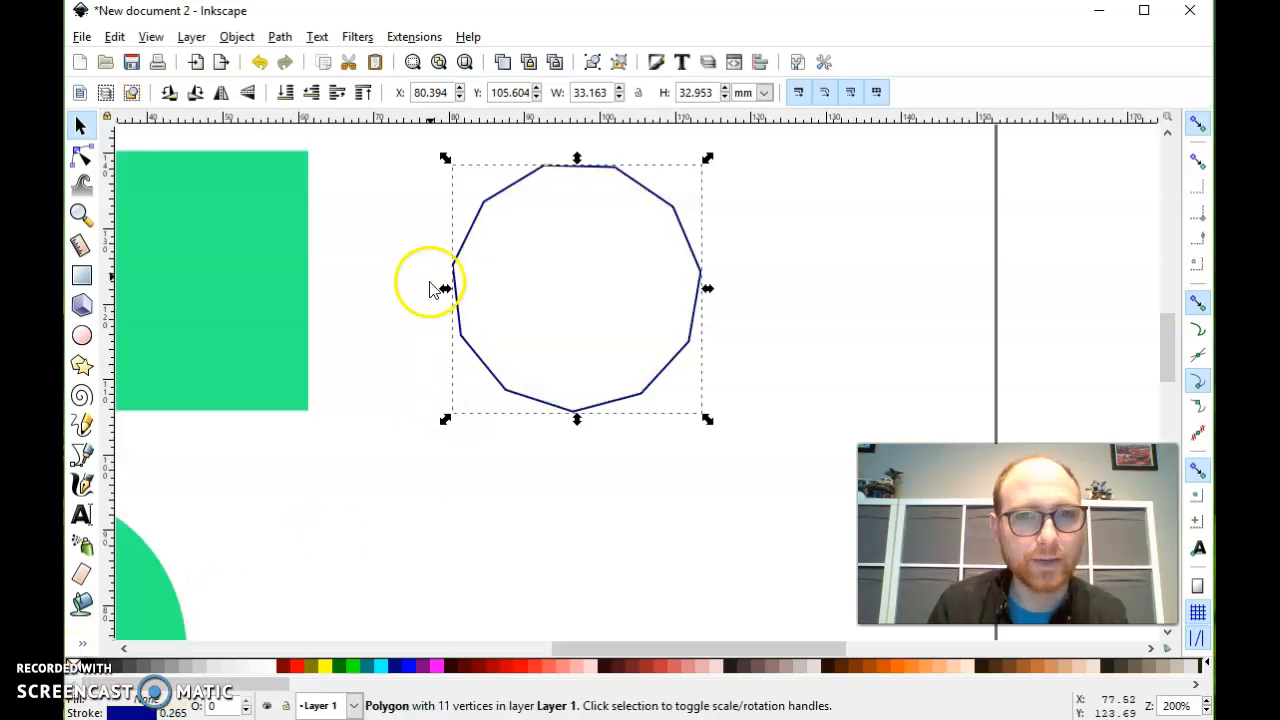
drag(472, 354, 400, 360)
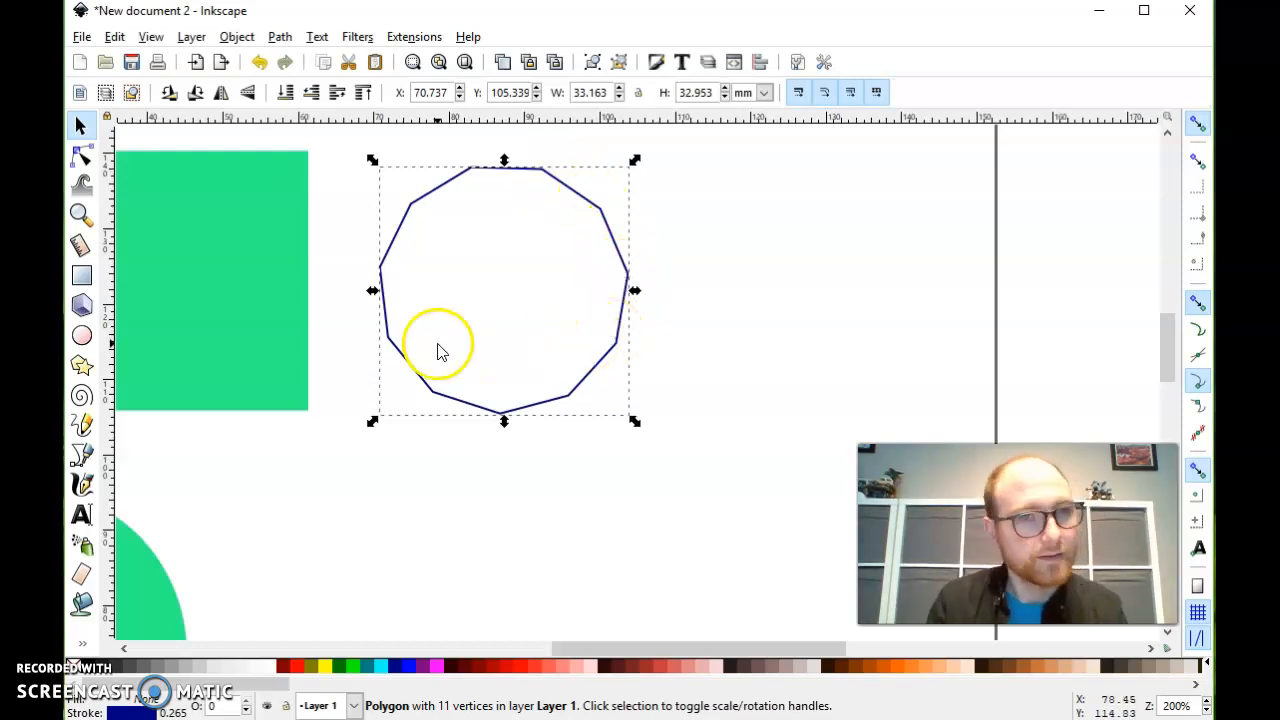
- Create a flowed text frame below the polygon containing the text "Hi!"
scroll(215, 345, down, 2)
scroll(215, 345, down, 1)
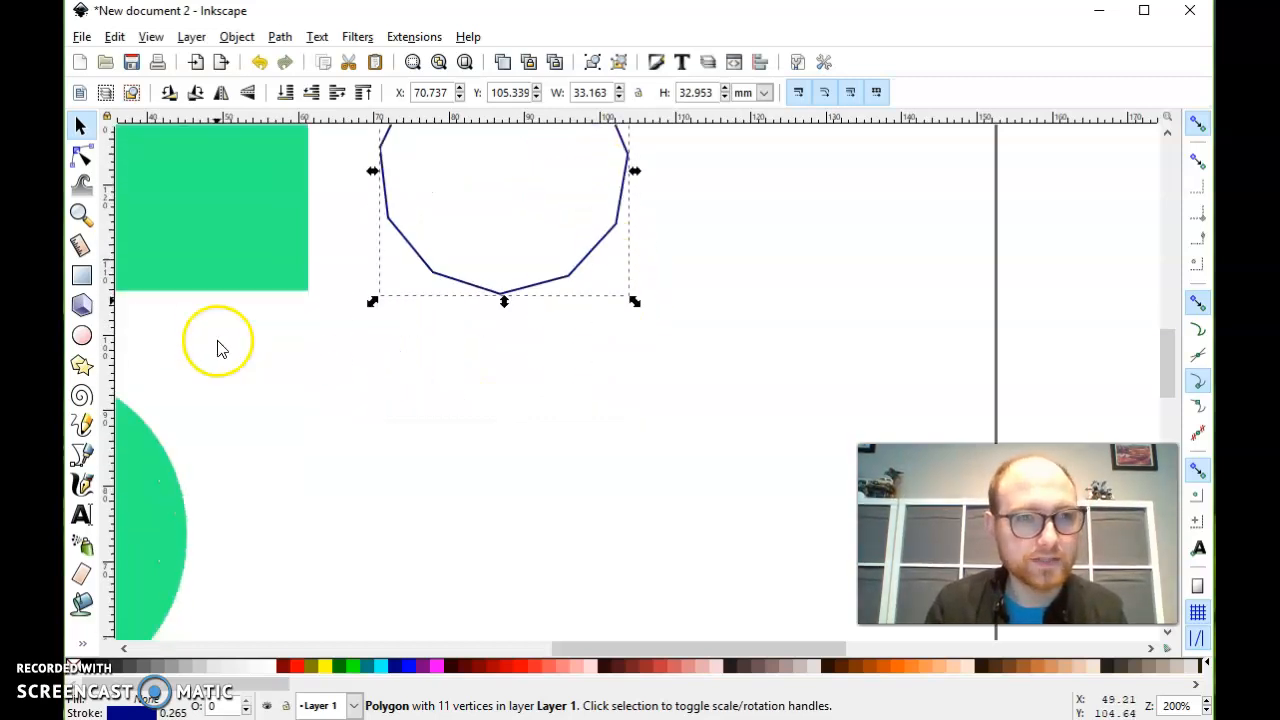
click(82, 517)
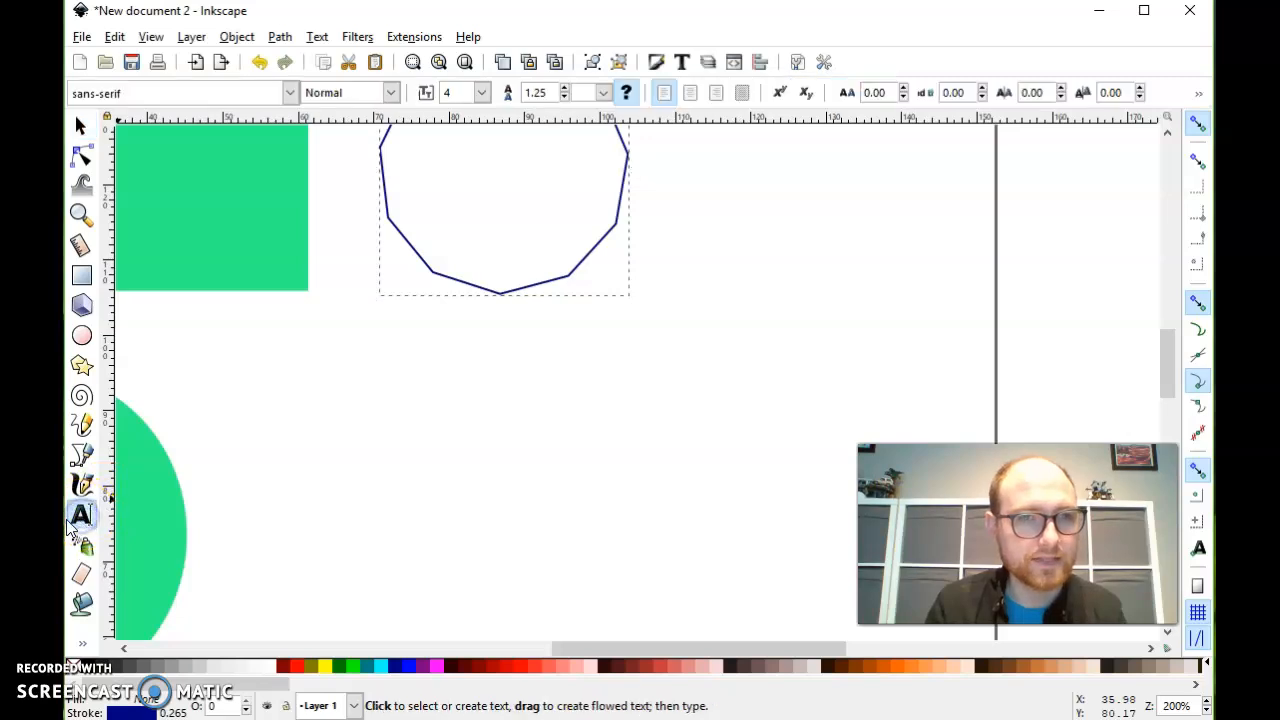
drag(224, 347, 634, 497)
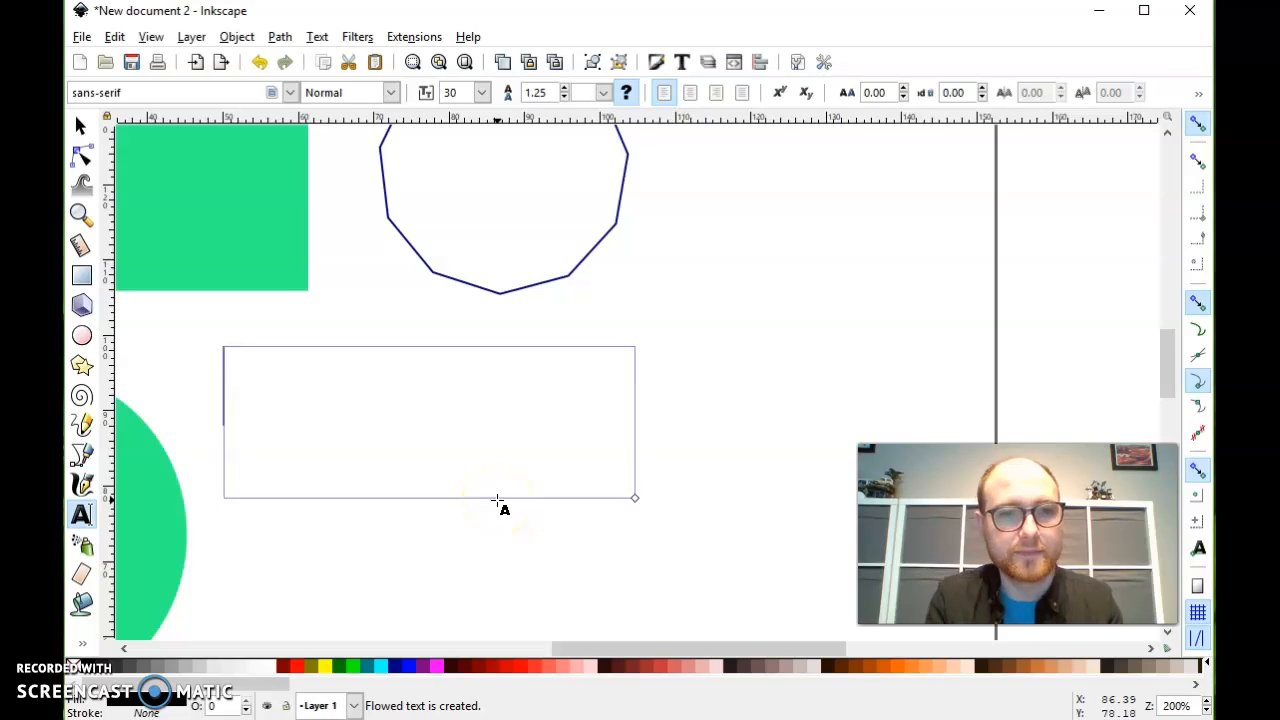
text(Hi )
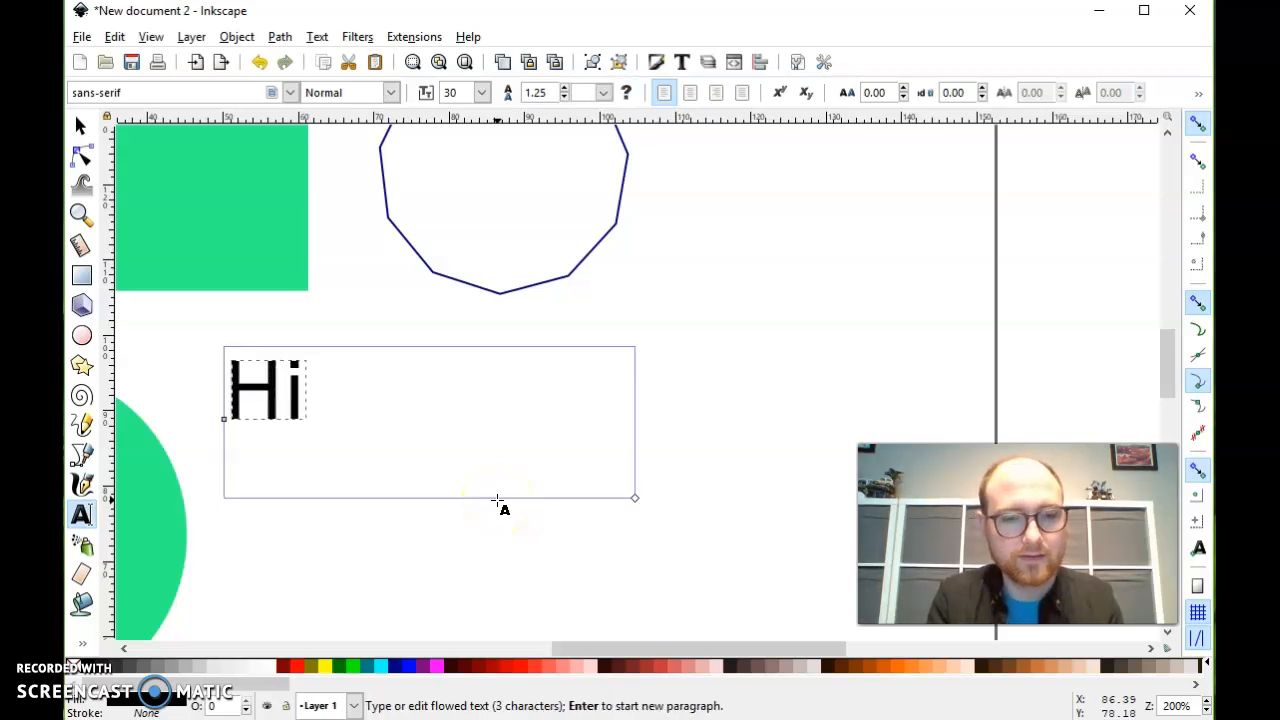
text(!)
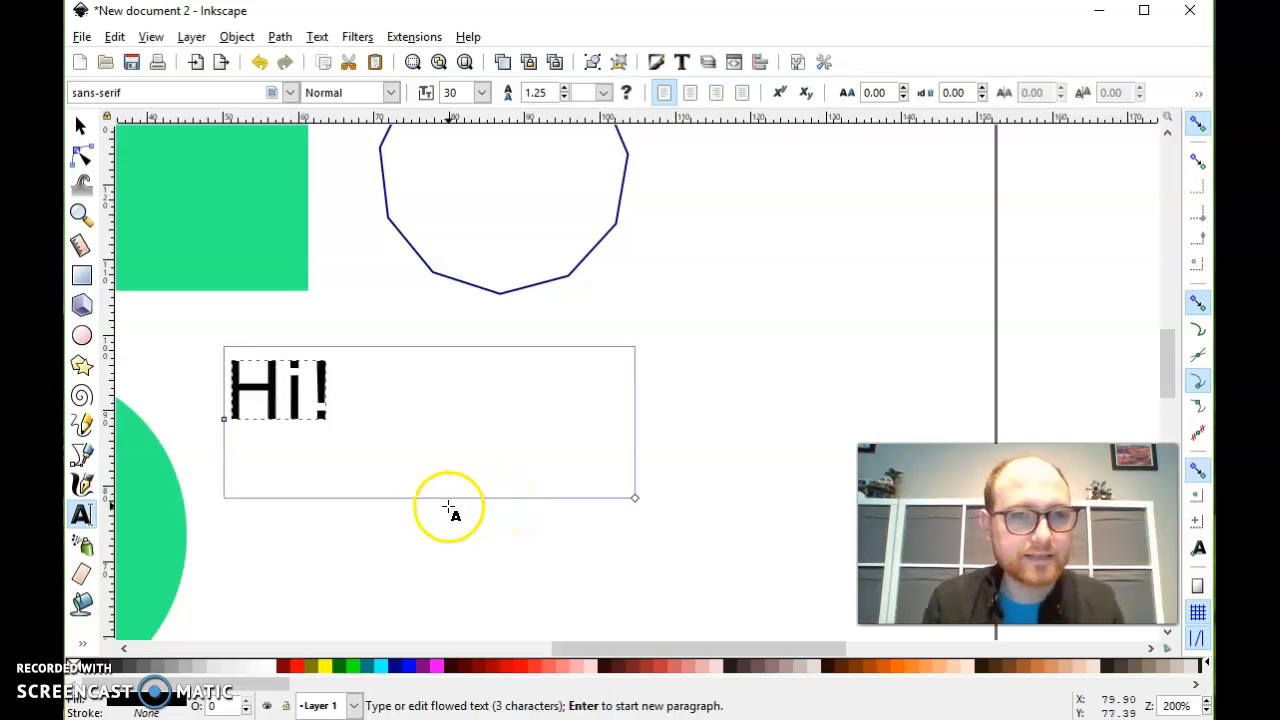
drag(340, 402, 377, 426)
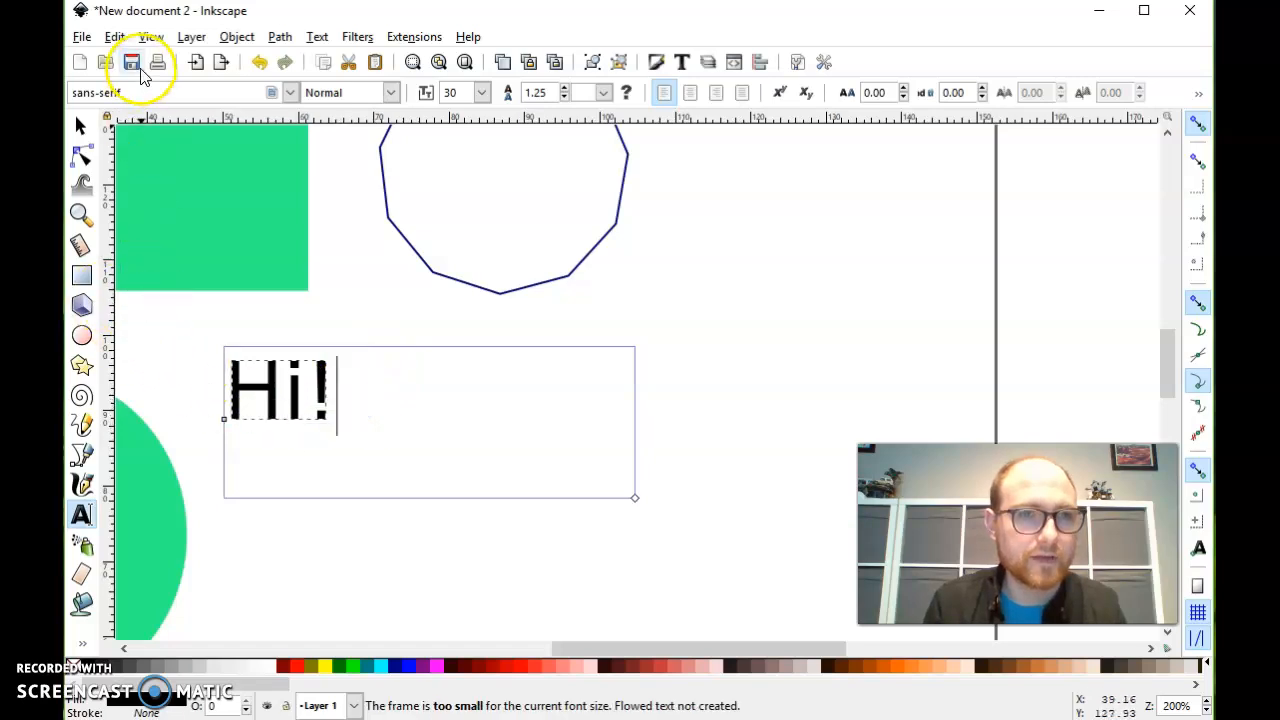
click(289, 92)
scroll(236, 220, down, 20)
scroll(255, 323, down, 10)
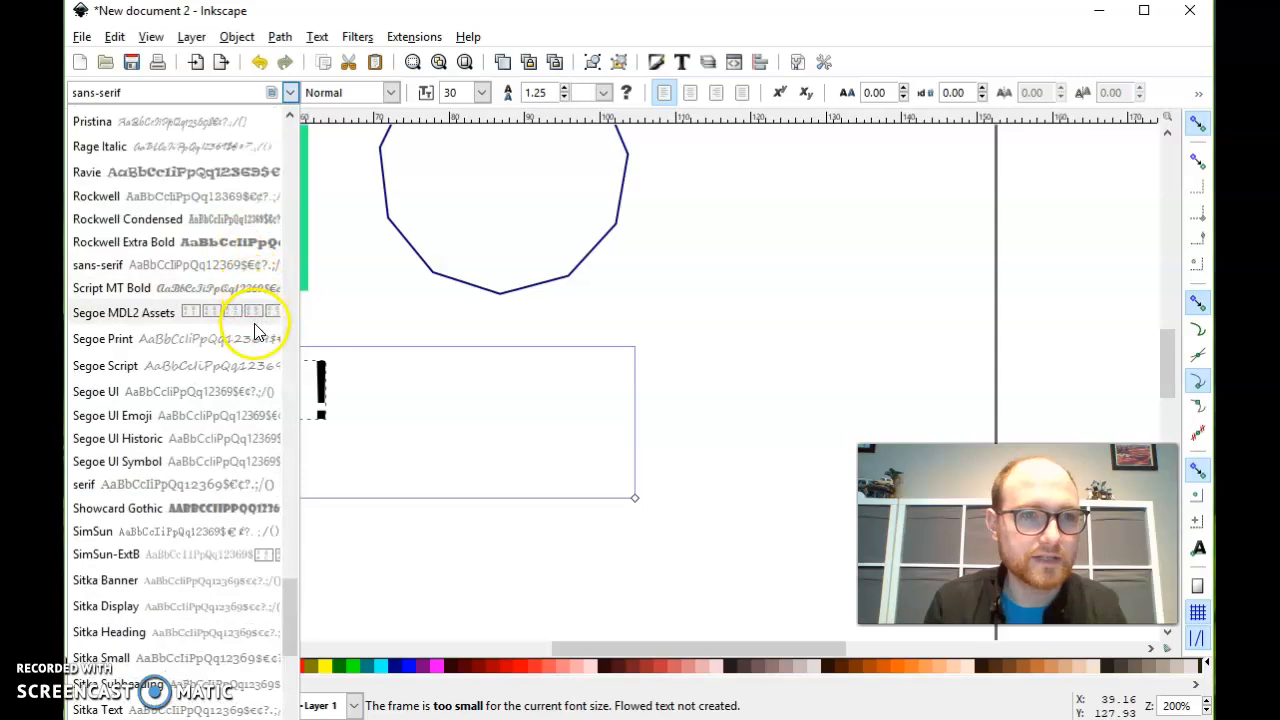
scroll(255, 329, up, 2)
click(289, 92)
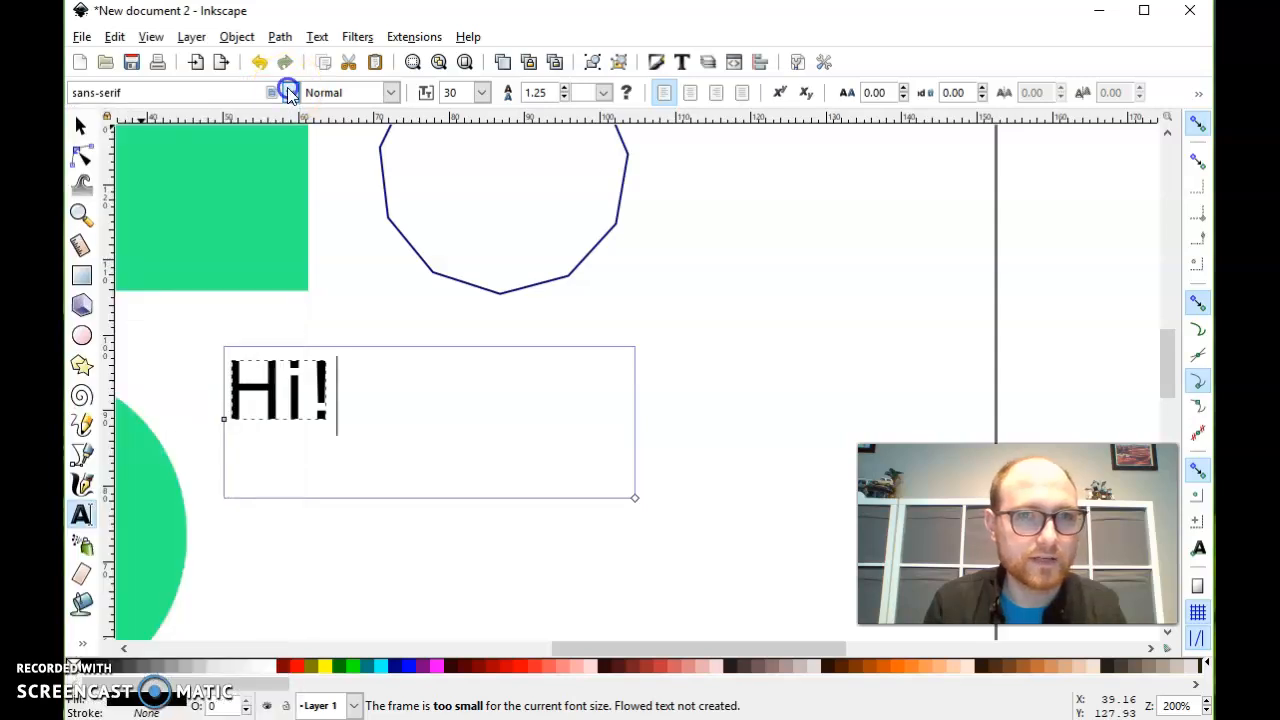
- Set the "Hi!" text's font size to 13 and its font to Showcard Gothic
click(483, 92)
click(457, 271)
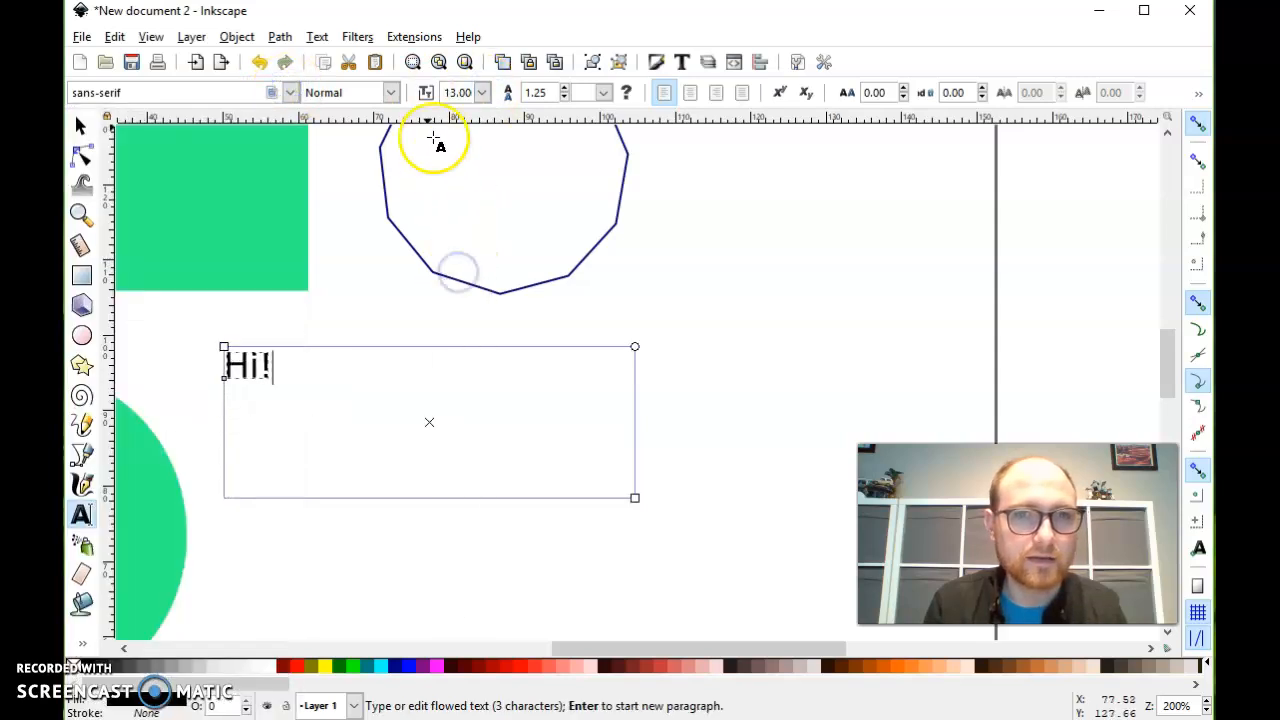
click(289, 92)
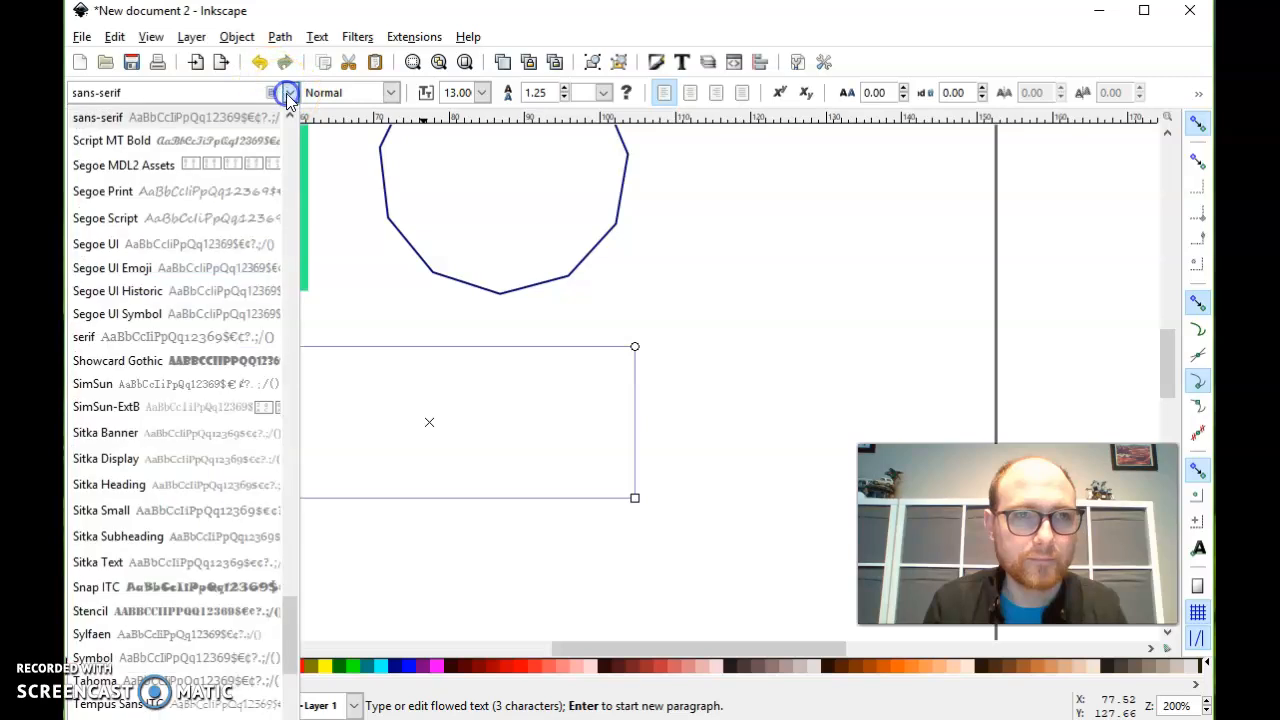
click(166, 360)
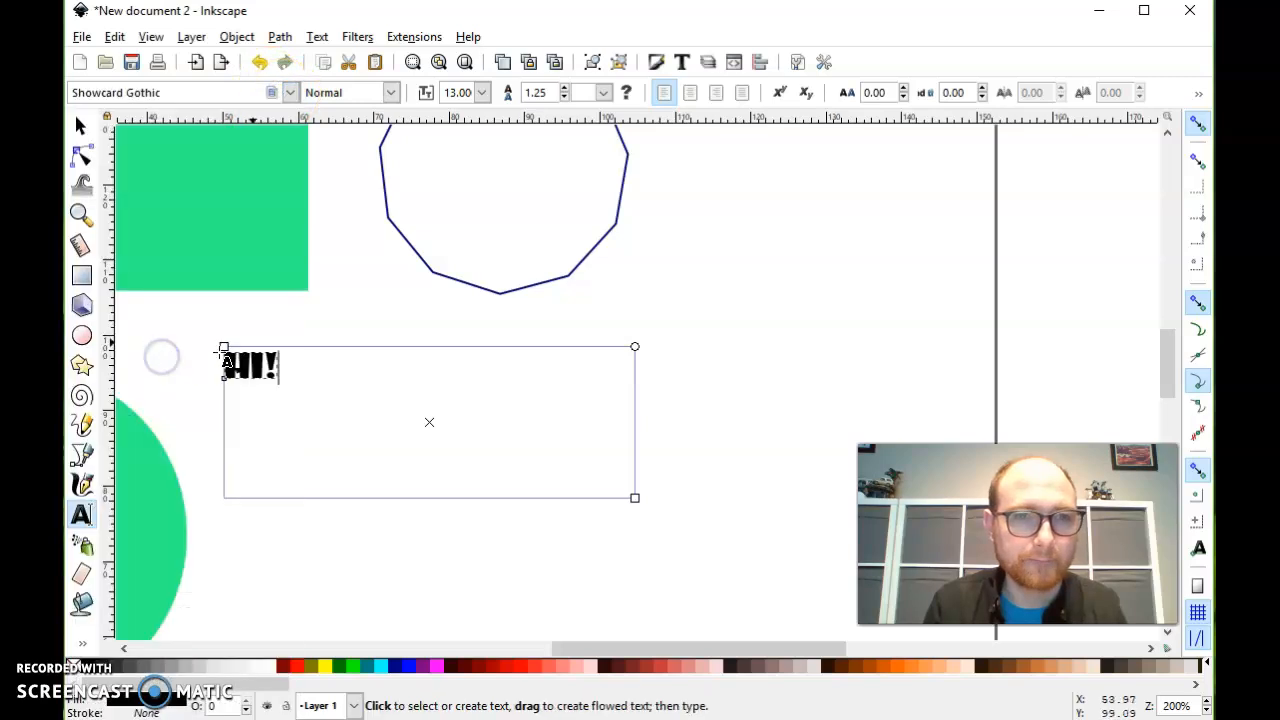
- Try a line spacing of 5.25 on the "Hi!" text and reduce it to 0.25
click(566, 92)
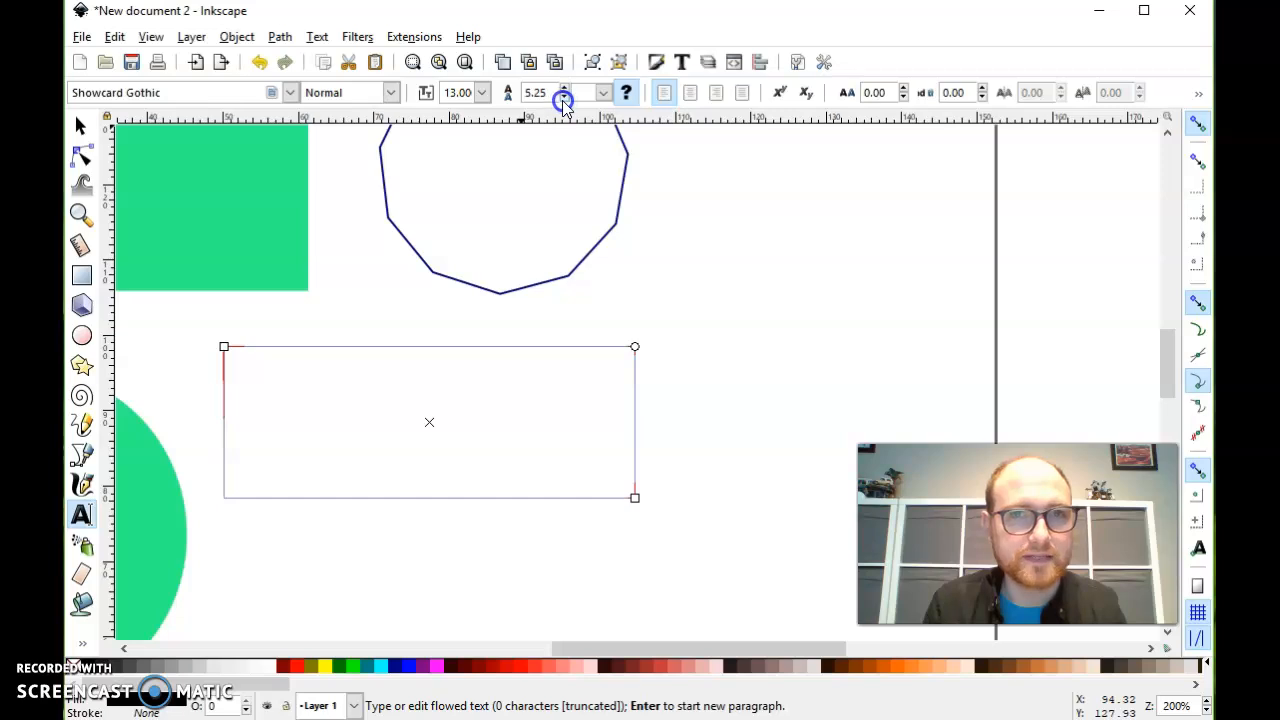
click(564, 98)
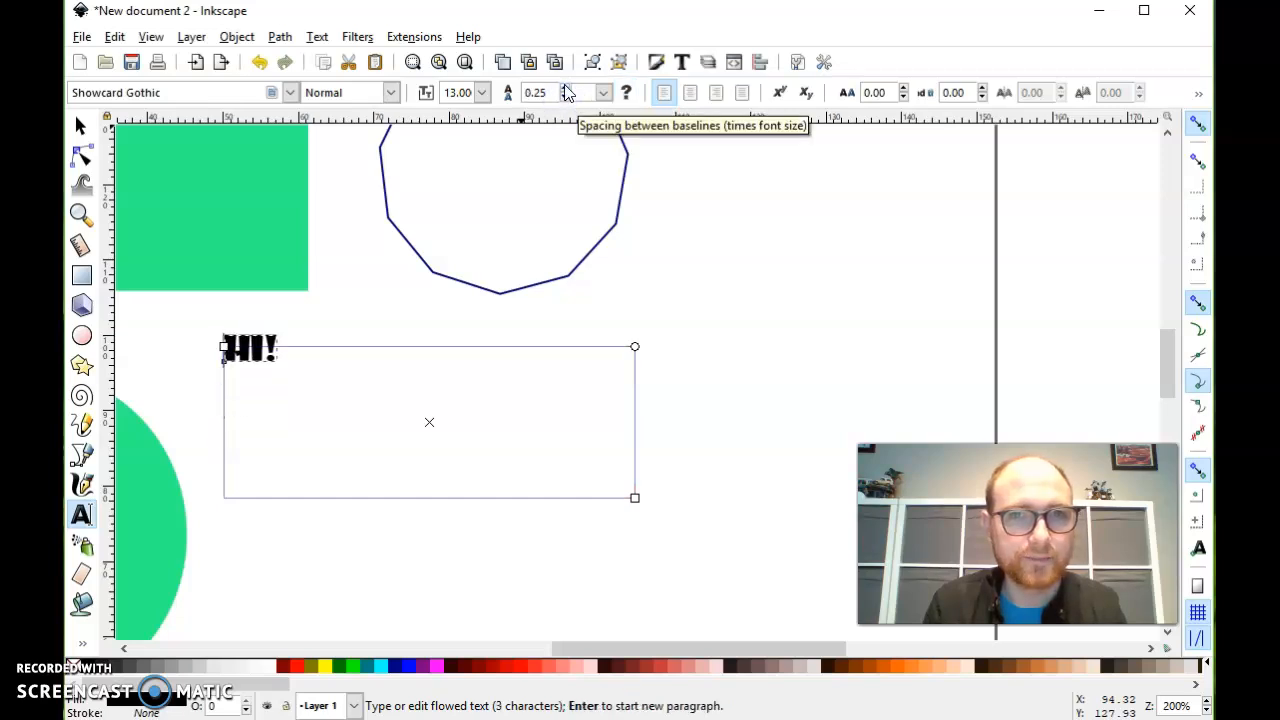
- Set the "Hi!" text's line spacing to 1.25 and give it a yellow fill with a blue outline
click(566, 92)
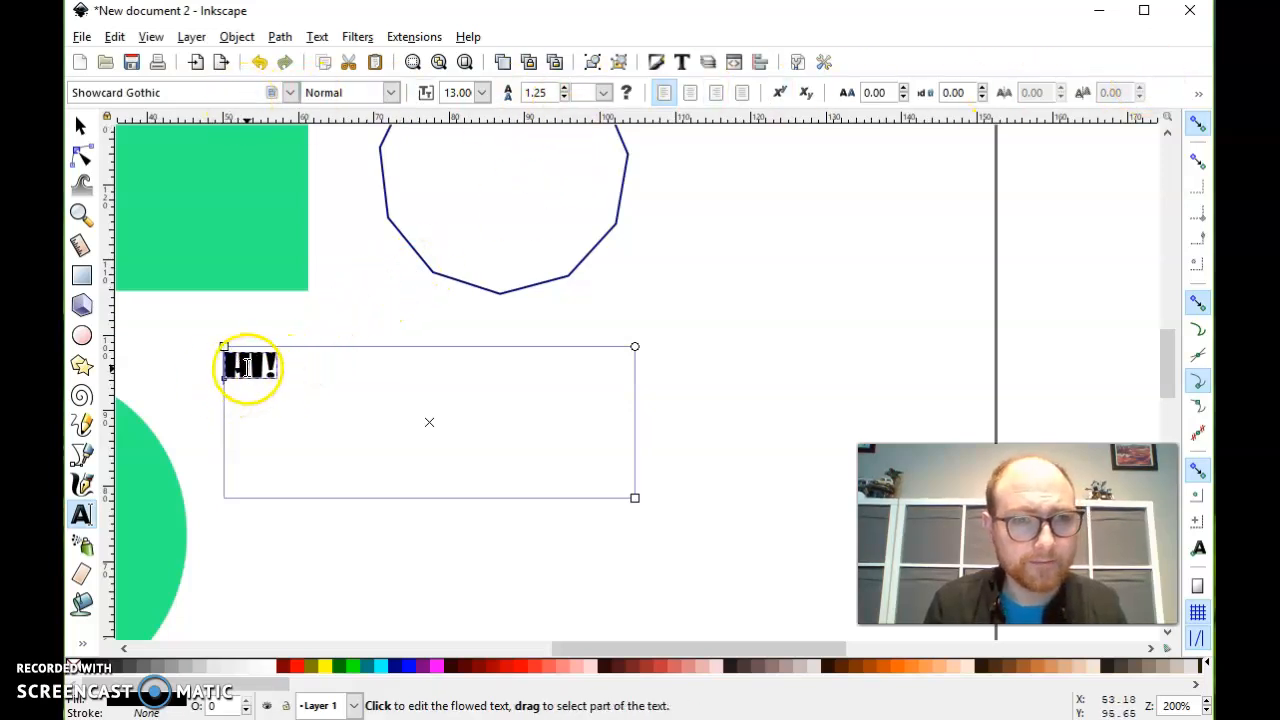
click(83, 127)
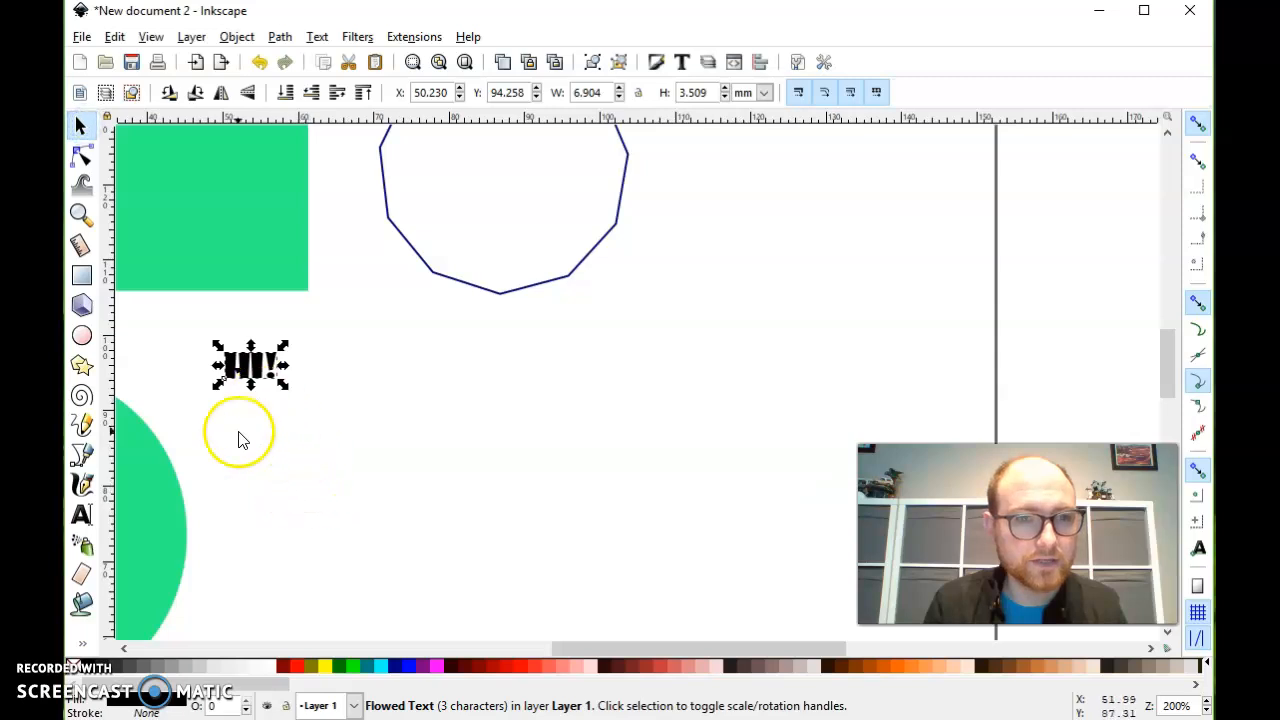
click(327, 668)
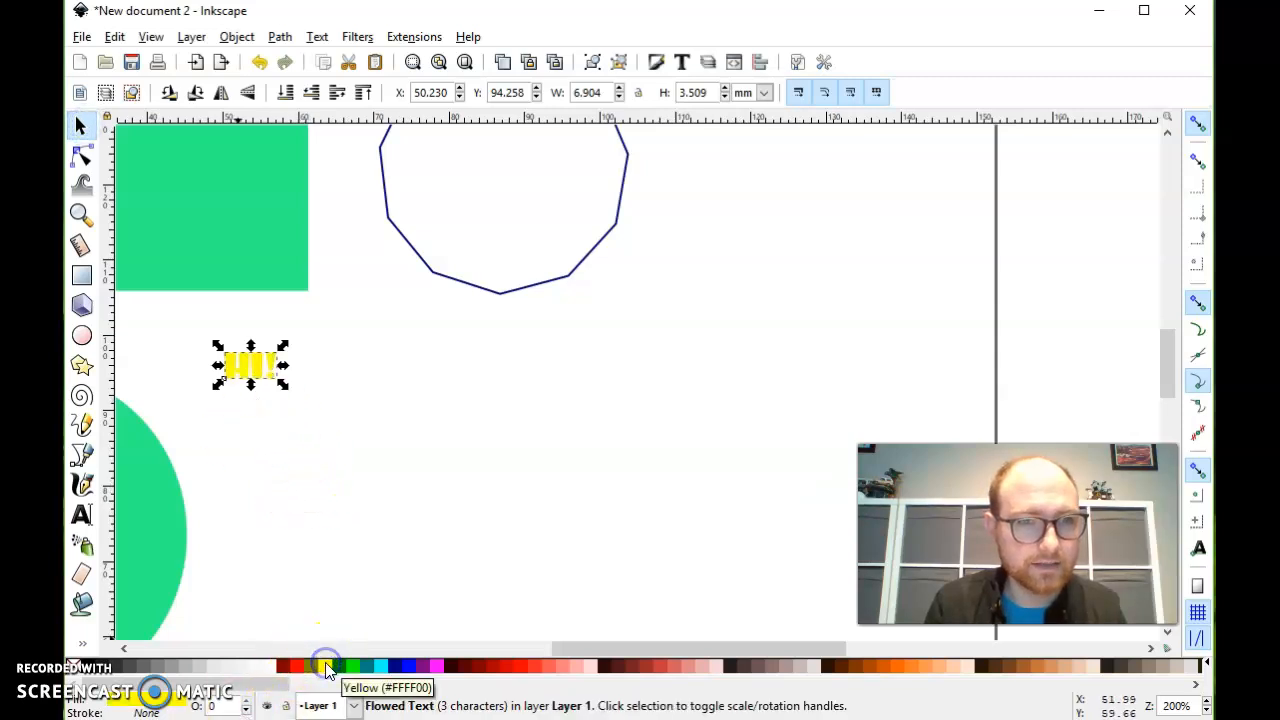
shift+click(395, 668)
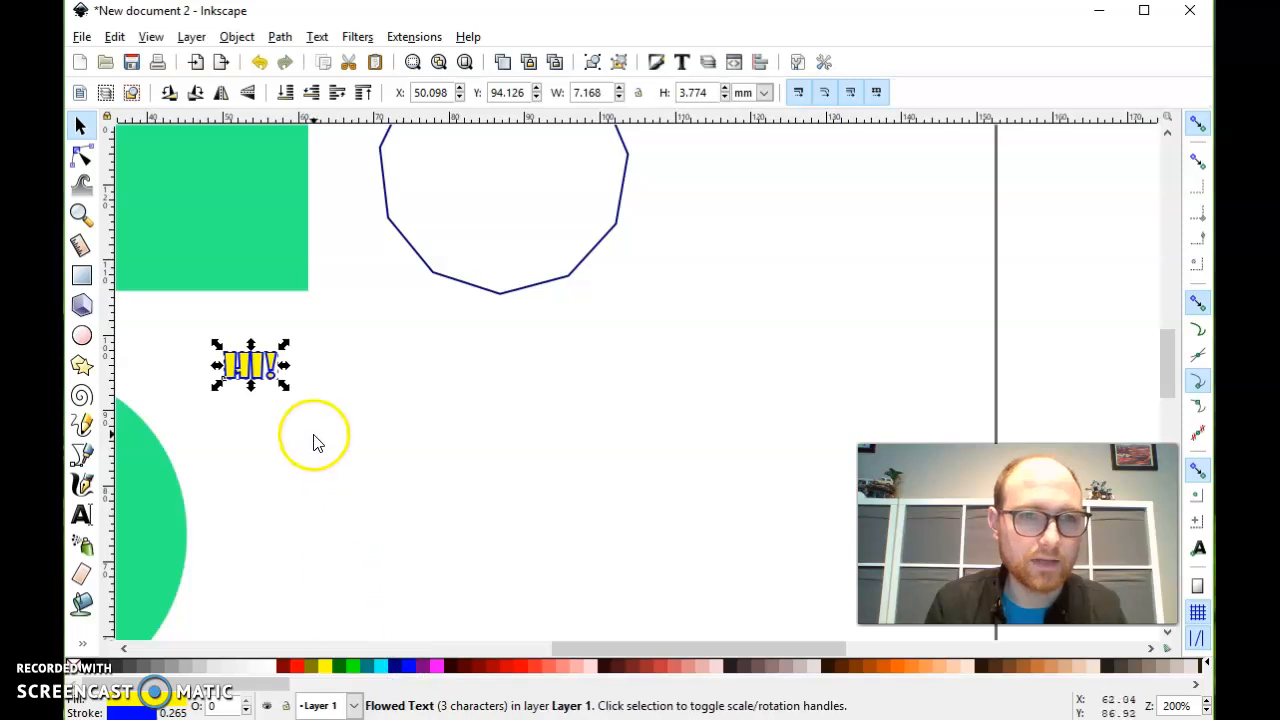
- Scale the "Hi!" text to about 47 by 31 mm so that it sits just below the polygon
drag(287, 387, 683, 561)
drag(686, 343, 778, 186)
ctrl+scroll(403, 177, up, 5)
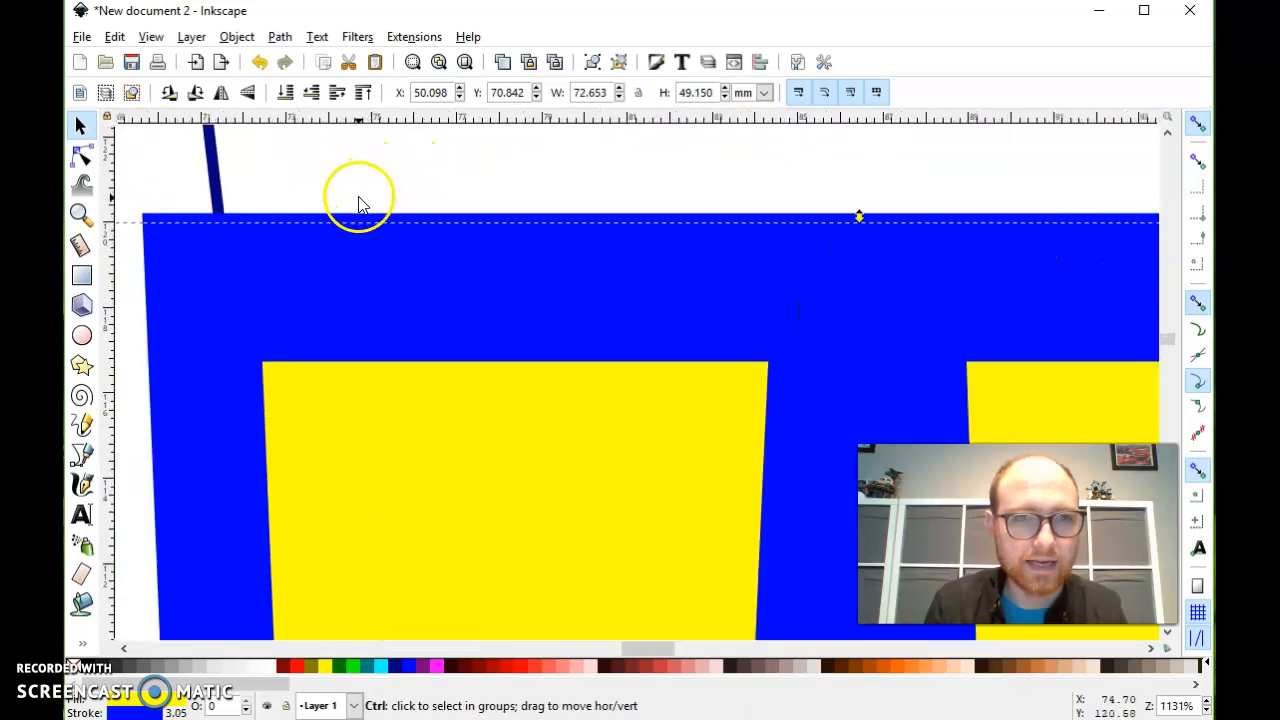
ctrl+scroll(360, 205, down, 5)
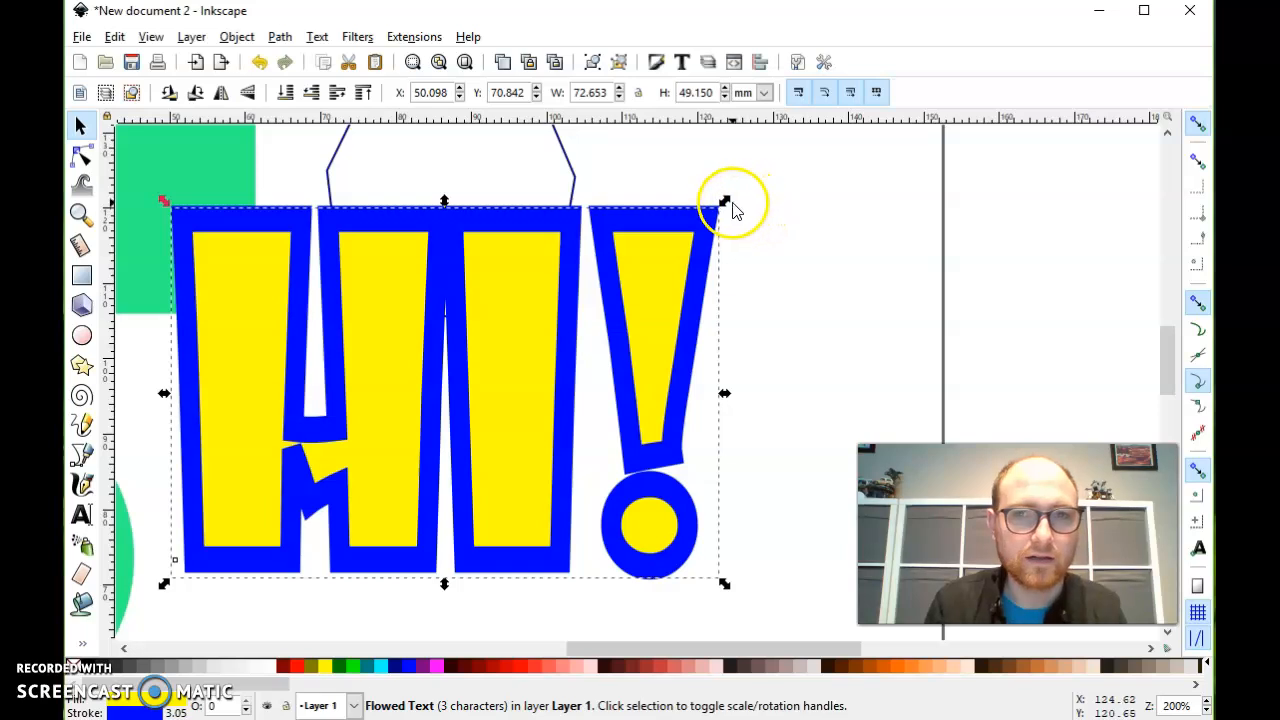
drag(725, 201, 533, 341)
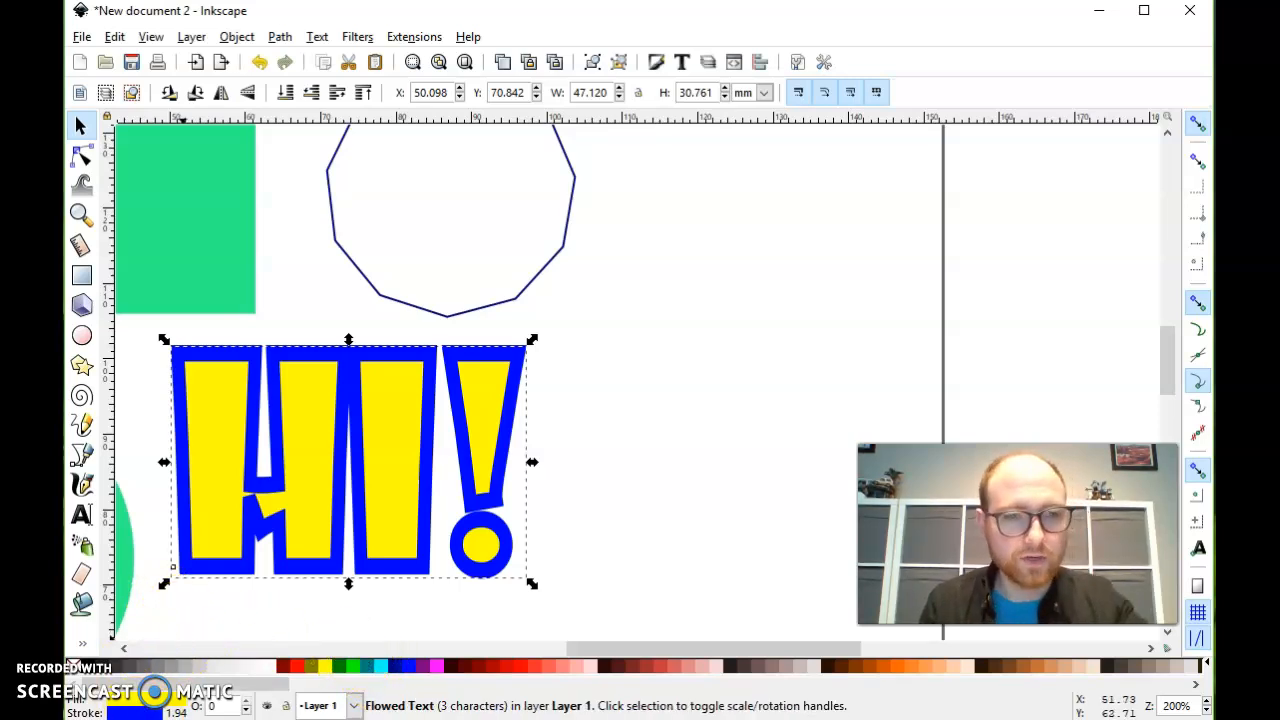
- Set the text's stroke colour to semi-transparent red, RGBA b5314e4a, and move the text over the green rectangle and the polygon
click(131, 712)
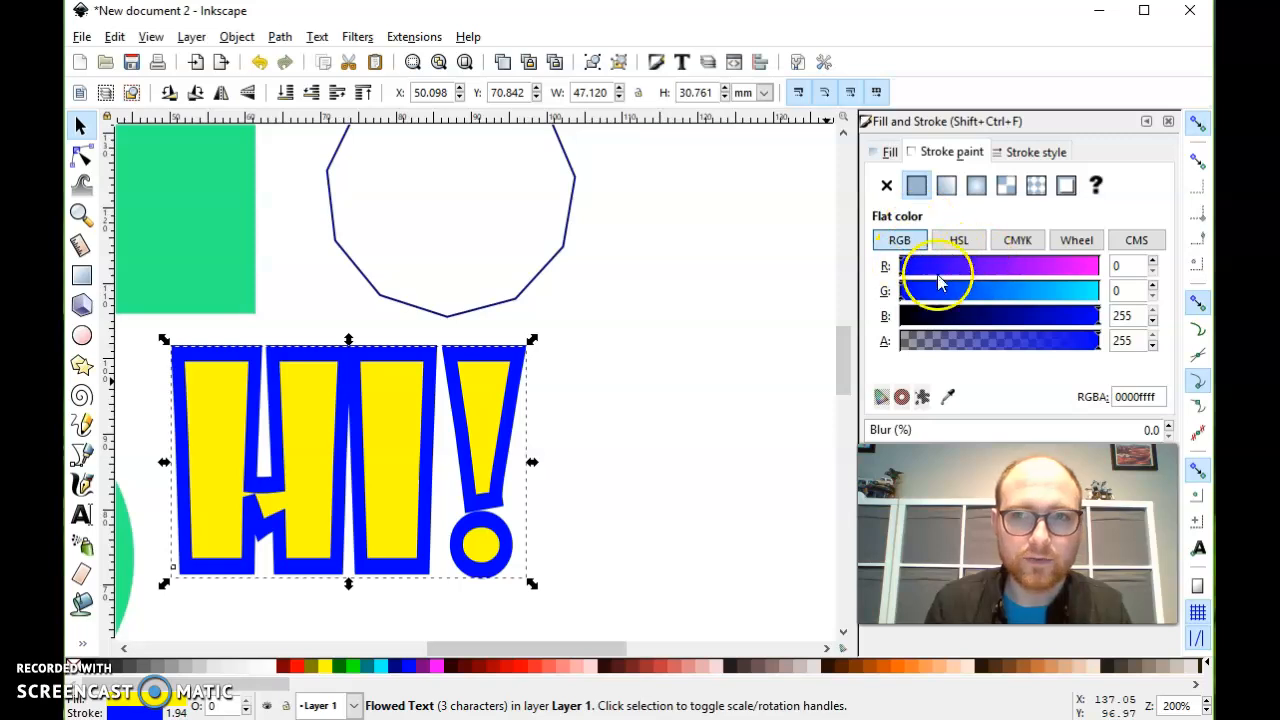
click(888, 152)
click(928, 155)
drag(910, 266, 1055, 270)
mouse_move(961, 298)
mouse_down()
mouse_move(940, 297)
mouse_move(1012, 344)
mouse_move(960, 344)
mouse_move(1040, 347)
mouse_move(943, 342)
mouse_move(952, 348)
mouse_up()
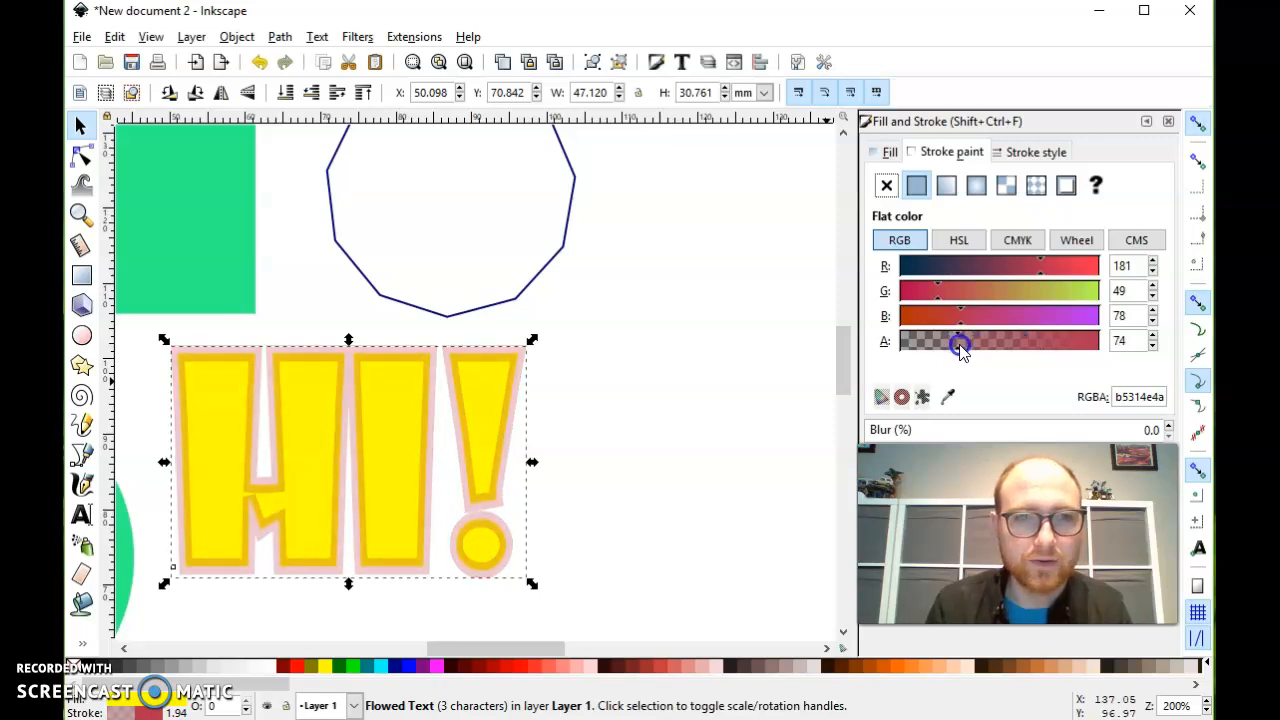
click(296, 473)
drag(296, 473, 250, 272)
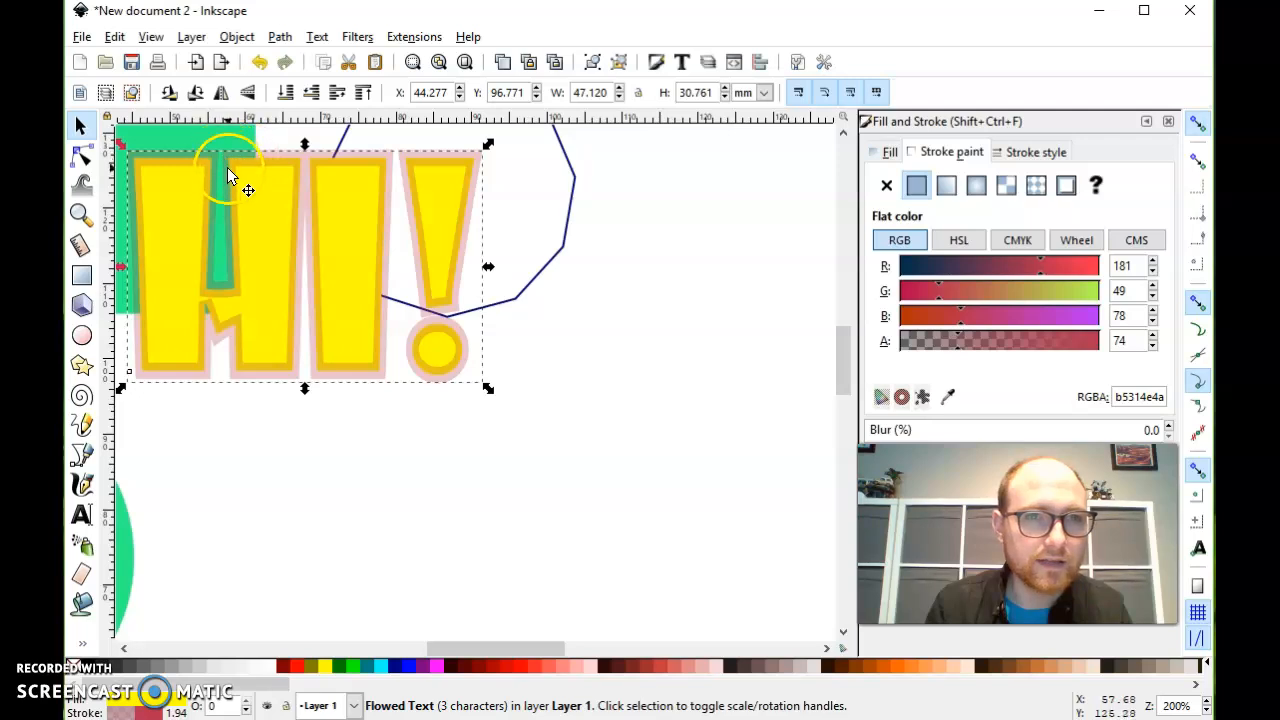
- Change the "Hi!" text's fill to dark green, RGBA 0c2a00ff, and close the fill and stroke settings
click(886, 158)
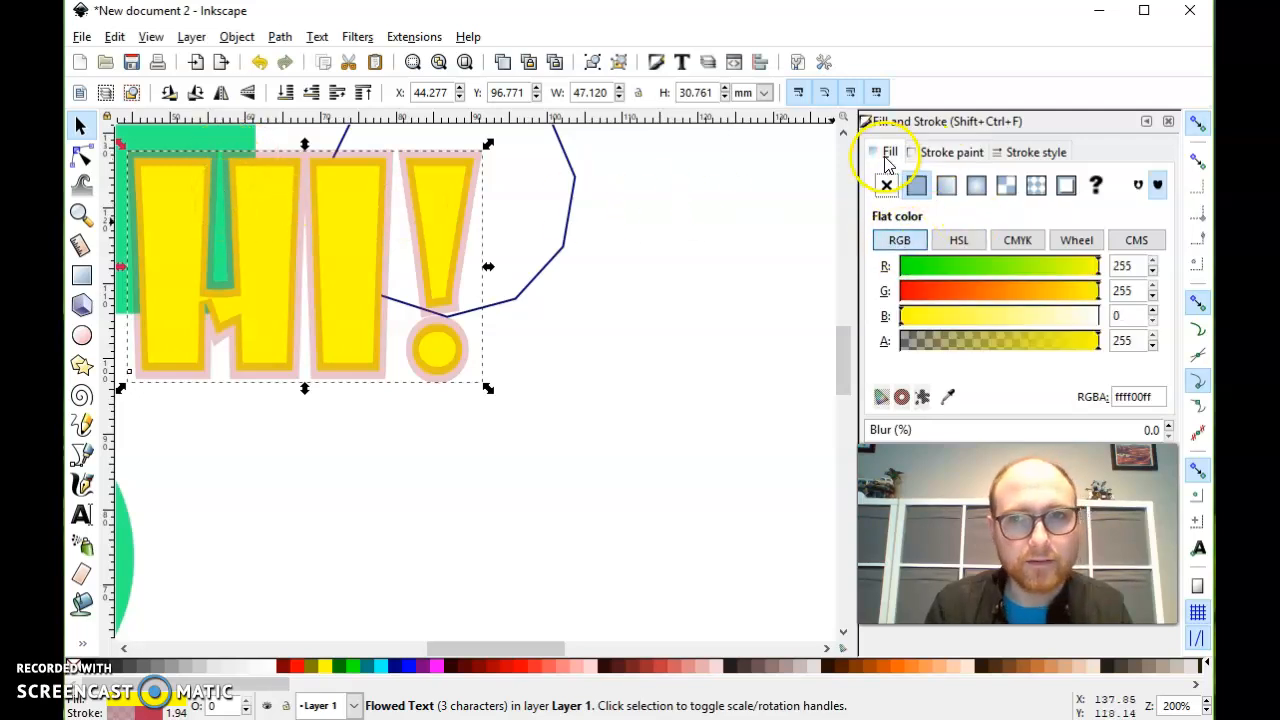
drag(939, 266, 909, 265)
click(932, 295)
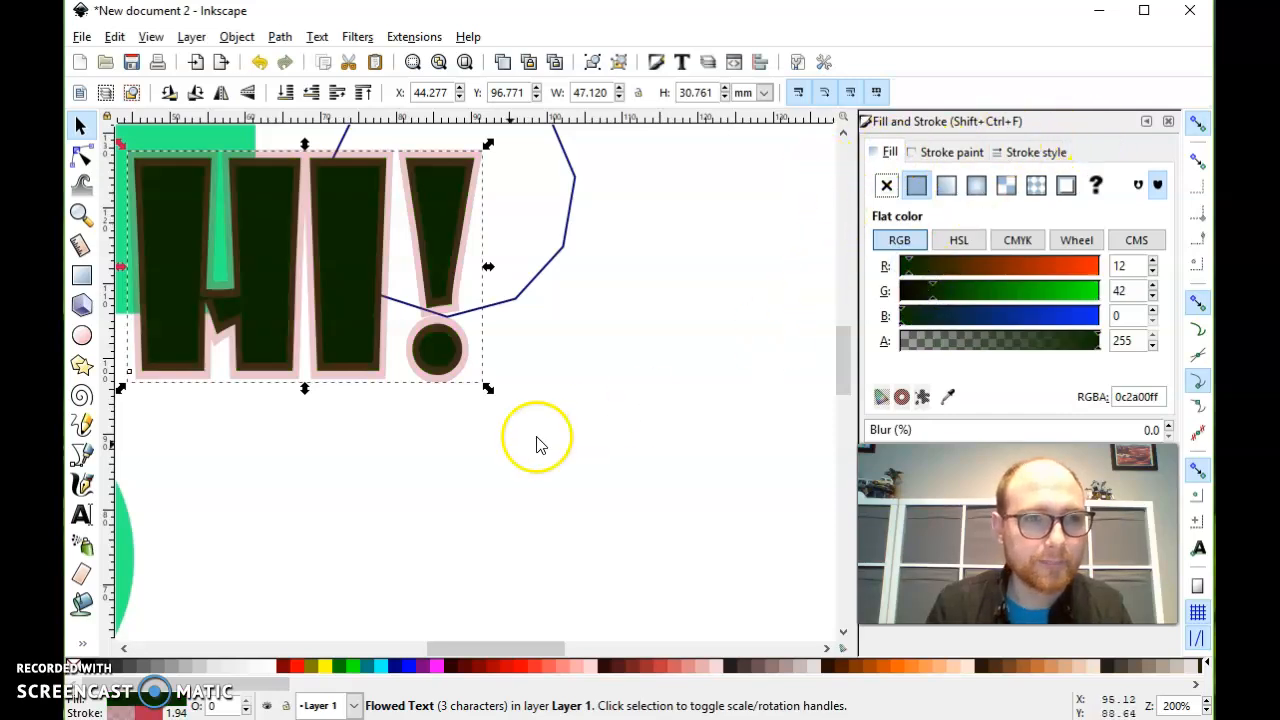
click(1168, 122)
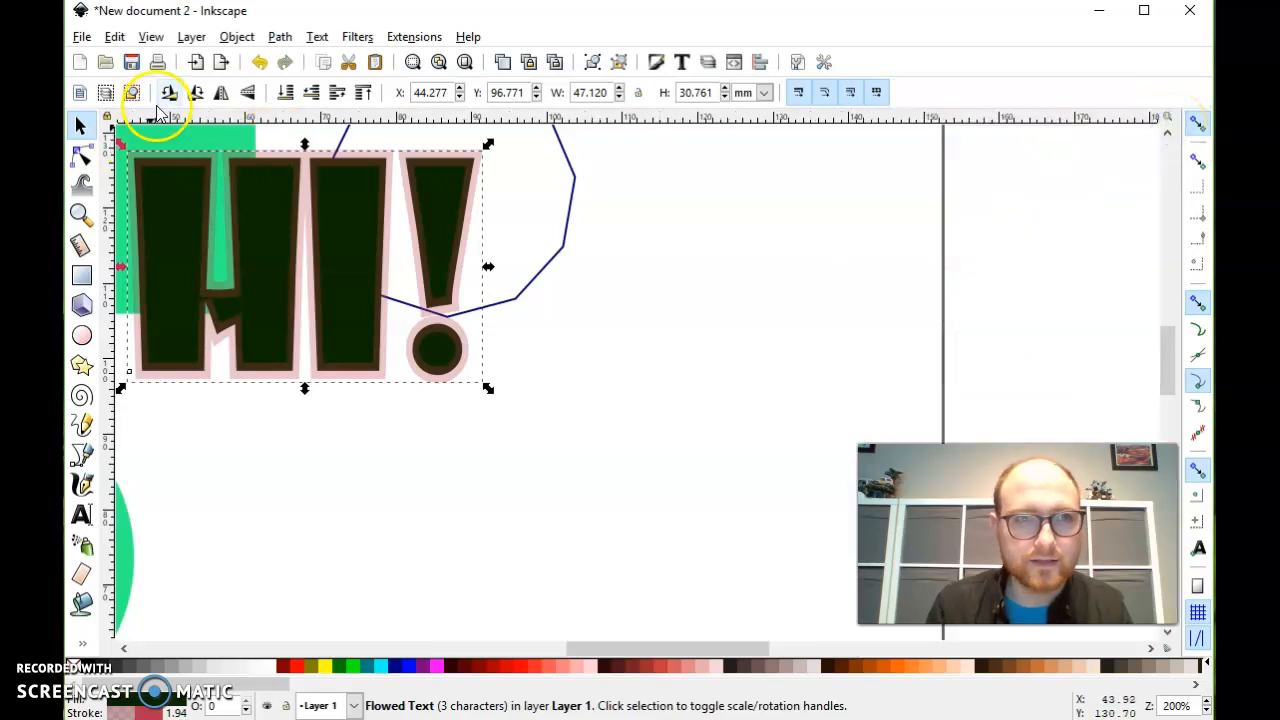
- Display the document's layers and add a layer named Layer 2 above the current one
ctrl+scroll(563, 357, down, 2)
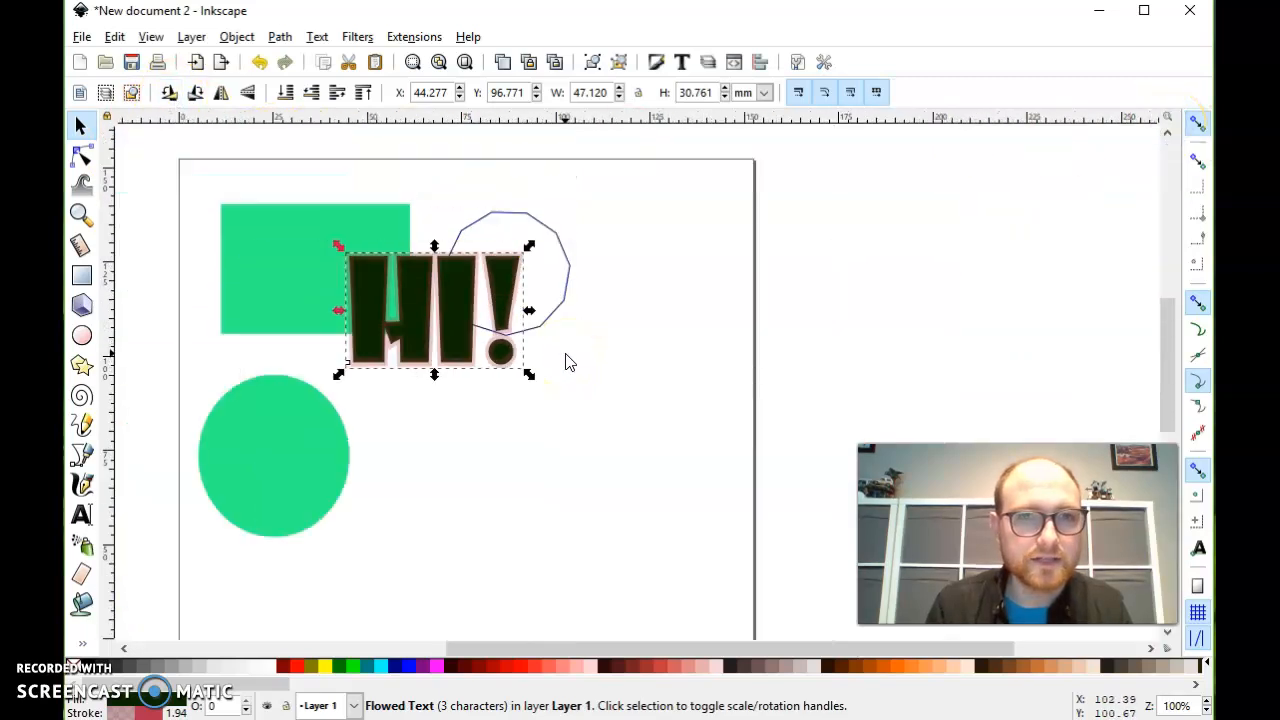
click(193, 37)
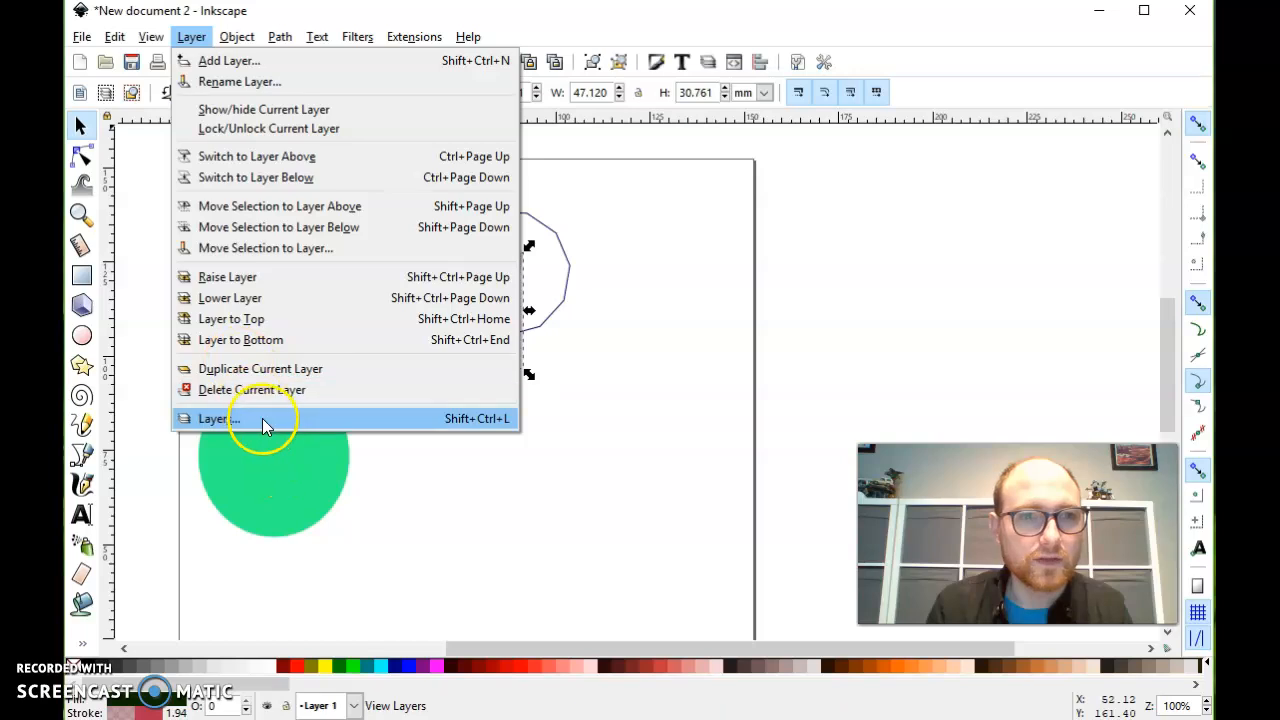
click(218, 419)
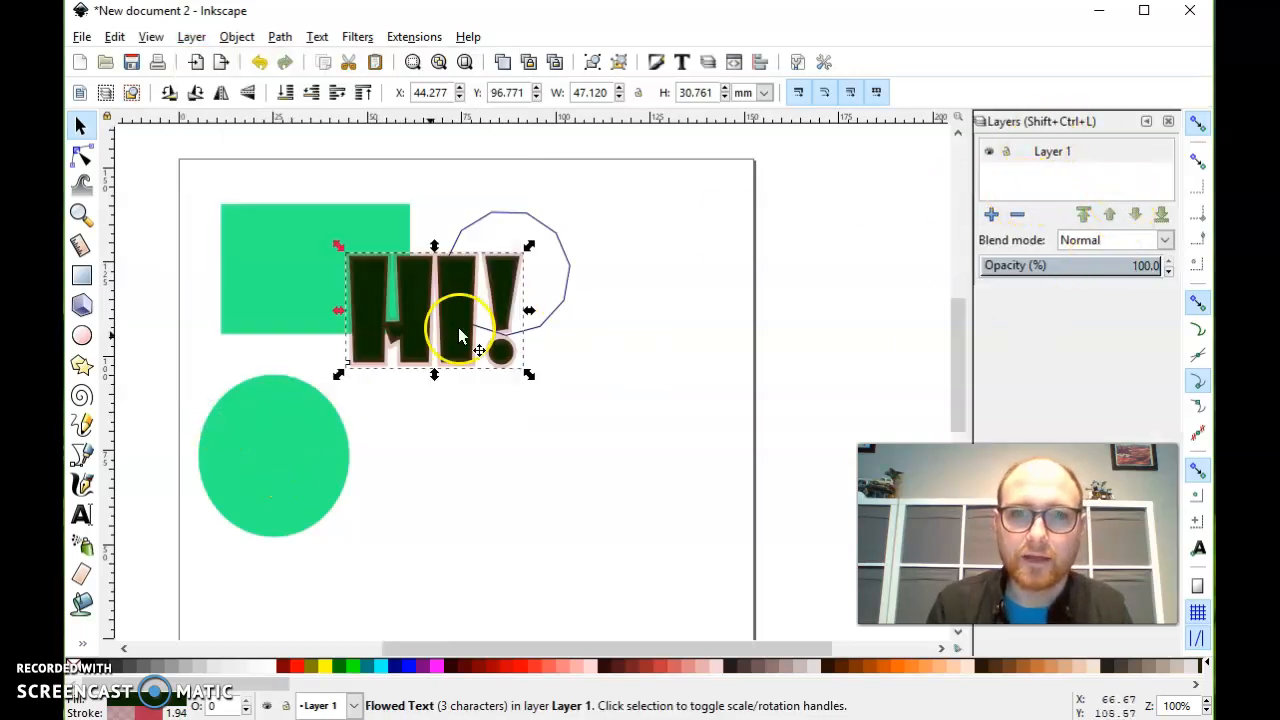
click(991, 214)
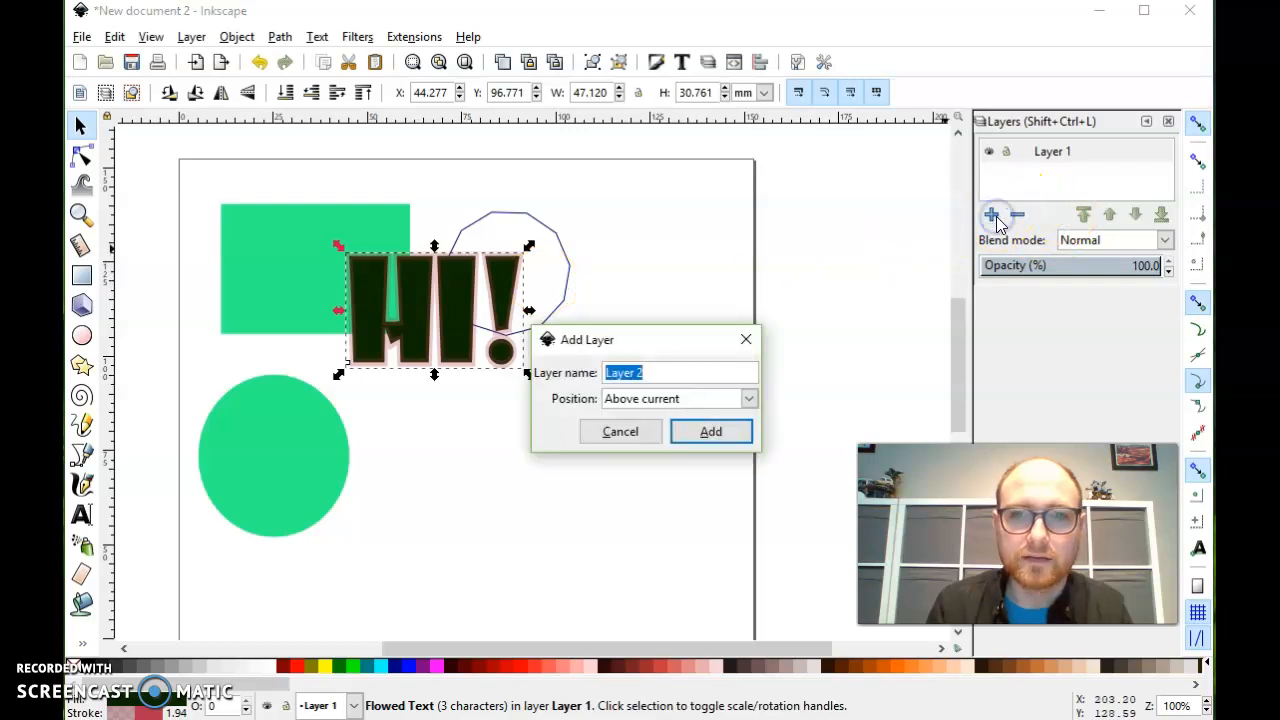
click(703, 437)
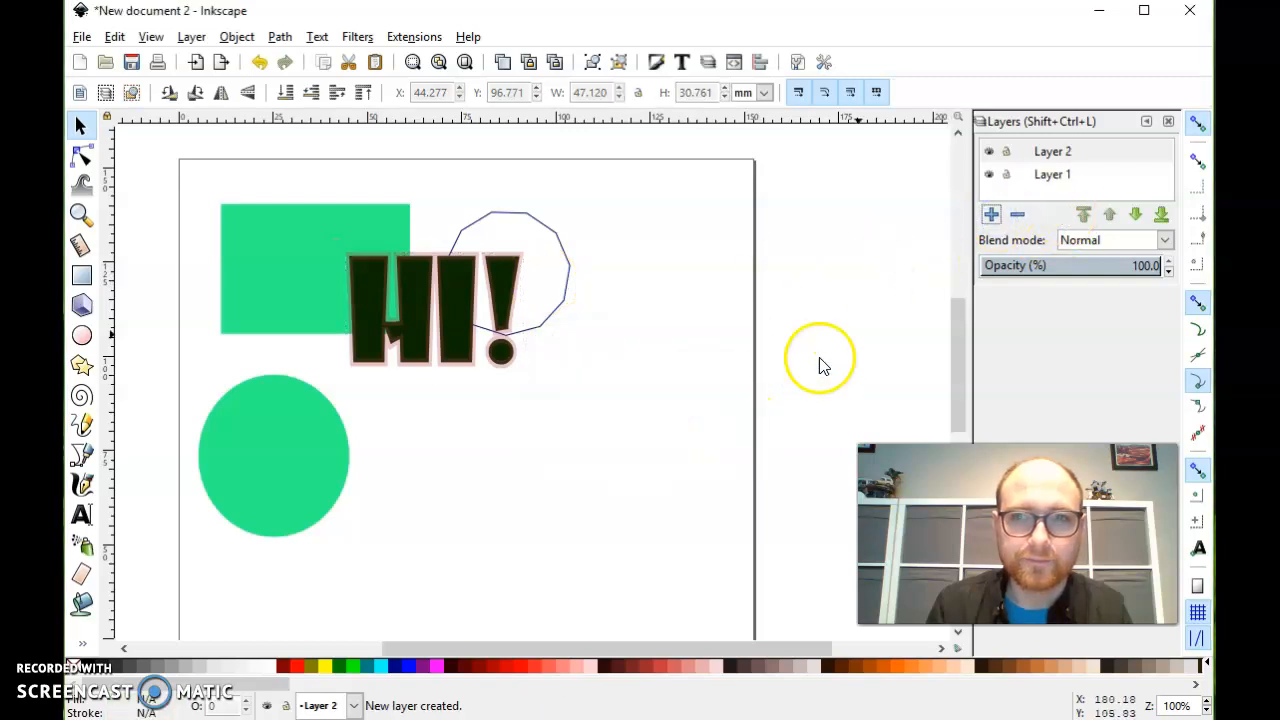
- Draw a rectangle of about 37 by 38 mm on Layer 2, below the "Hi!" text and beside the circle
click(1052, 151)
click(82, 275)
drag(426, 388, 566, 532)
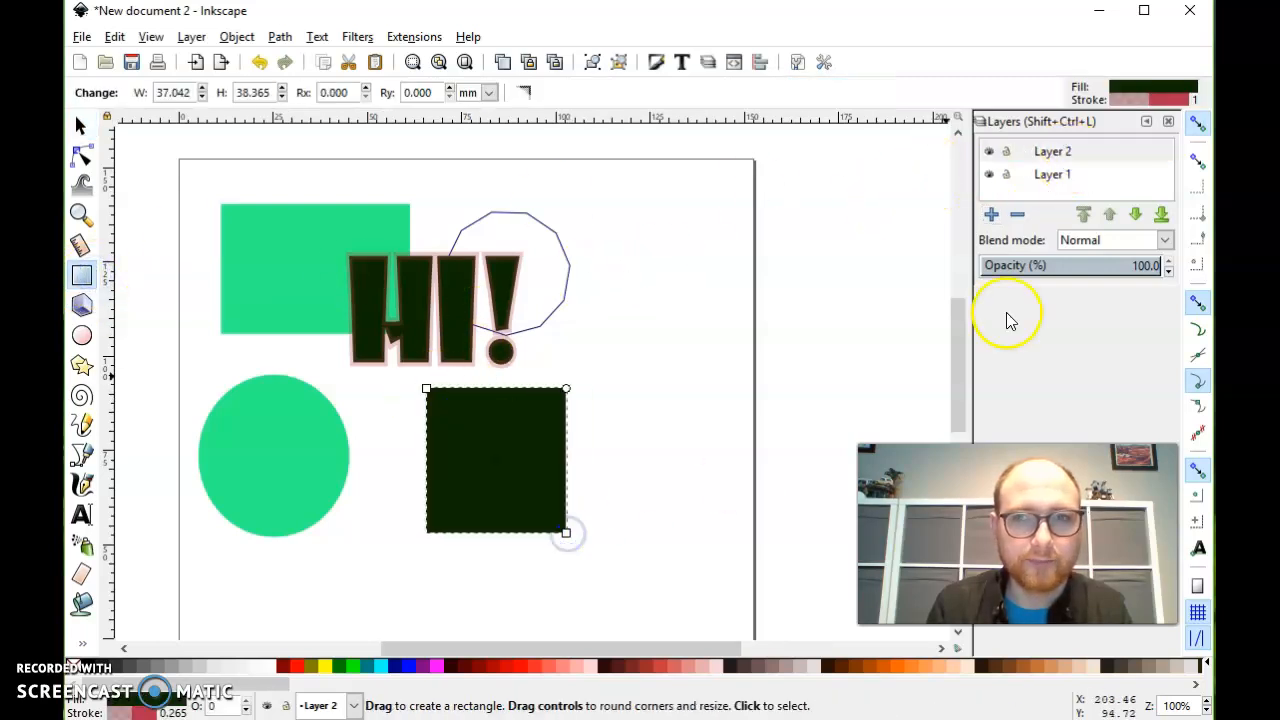
- Toggle the visibility of Layer 1 and Layer 2 off and on in turn, leaving both layers shown
click(989, 175)
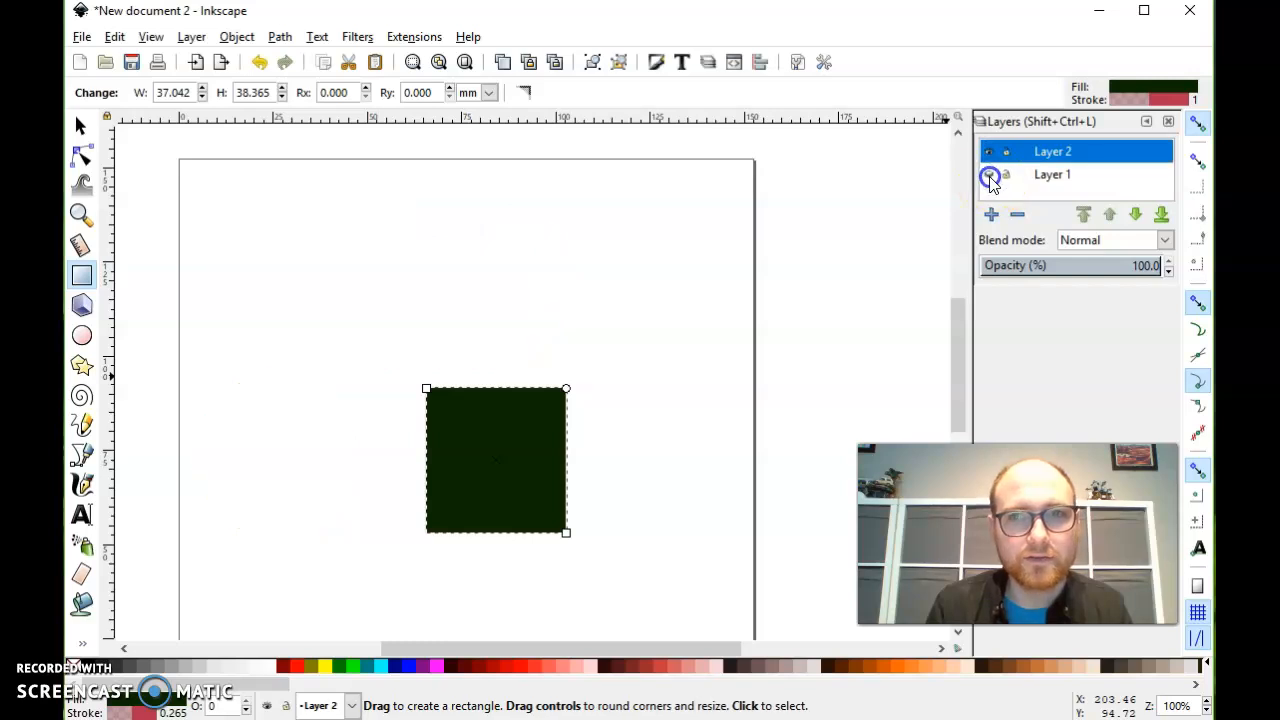
click(989, 153)
click(989, 153)
click(989, 153)
click(989, 153)
click(989, 175)
click(989, 152)
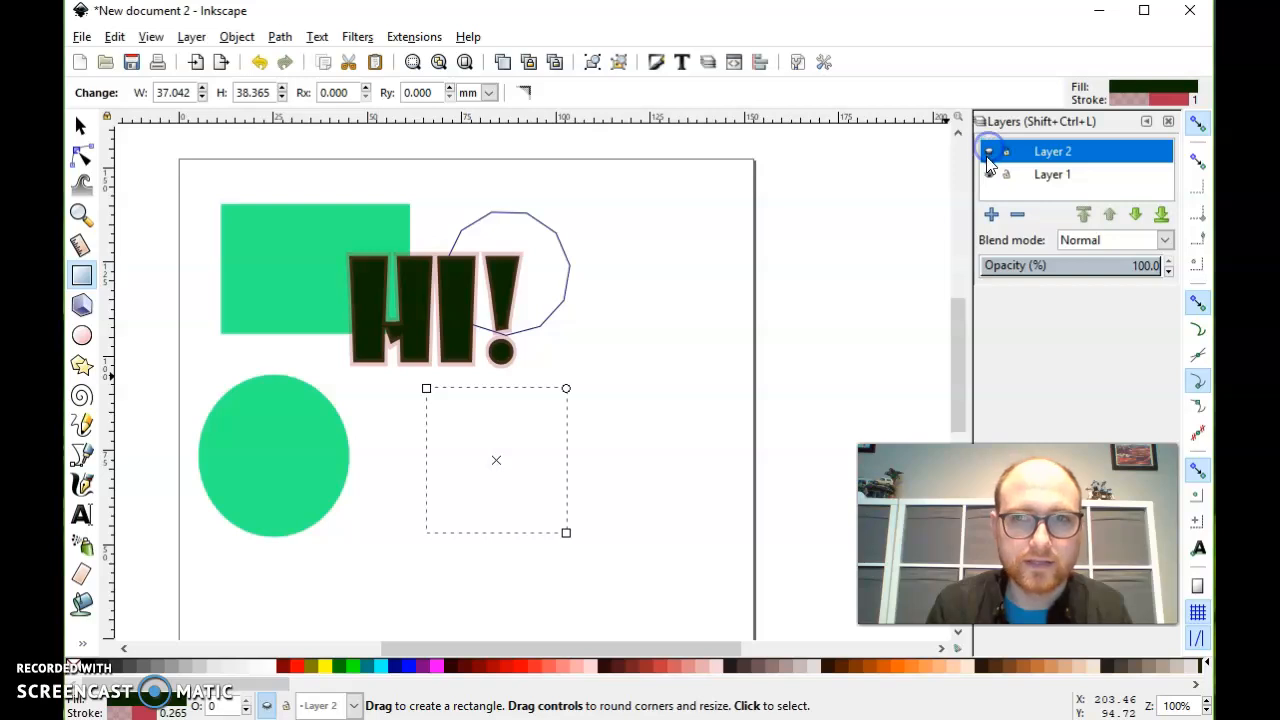
click(988, 176)
click(988, 176)
click(988, 152)
click(988, 153)
click(988, 176)
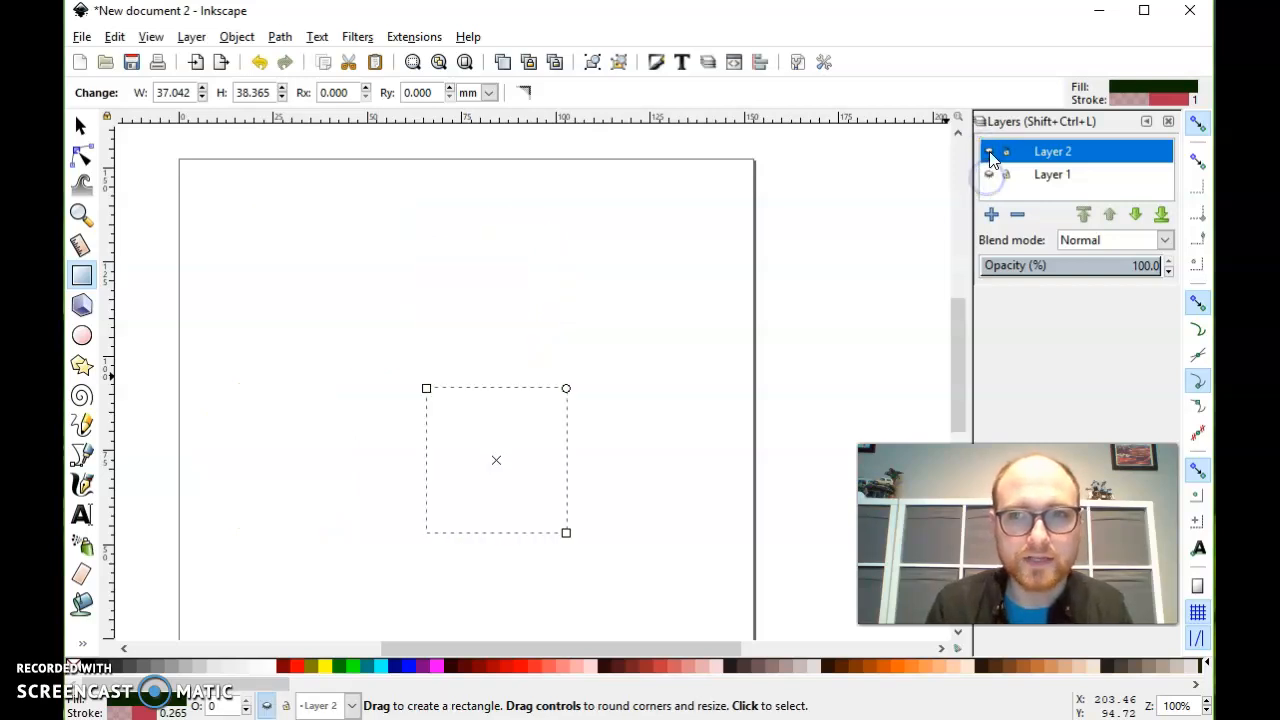
click(989, 152)
click(989, 175)
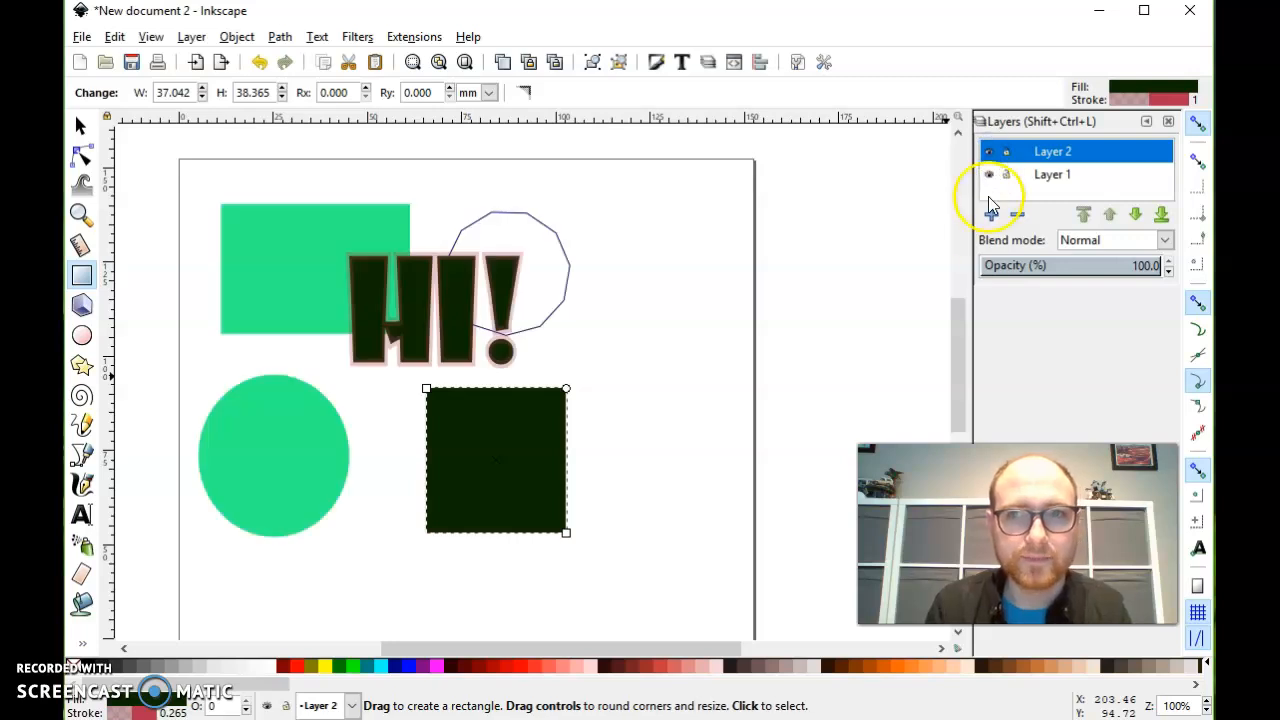